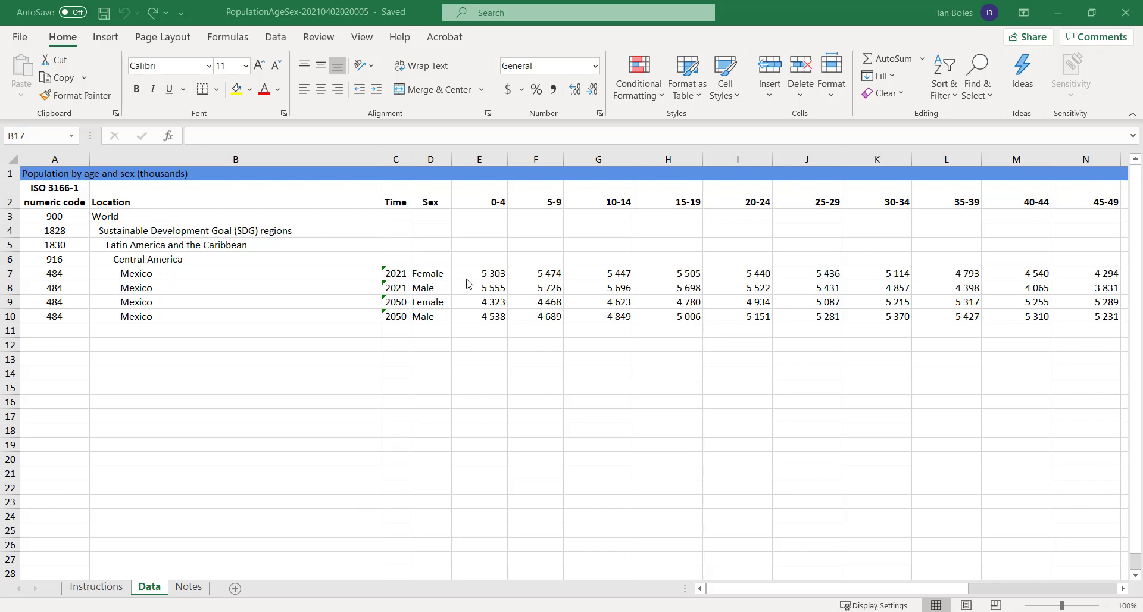
# - Examine the Mexico female and male population rows for 2021 and 2050 across the age groups
pyautogui.moveTo(393, 271); pyautogui.dragTo(461, 288)
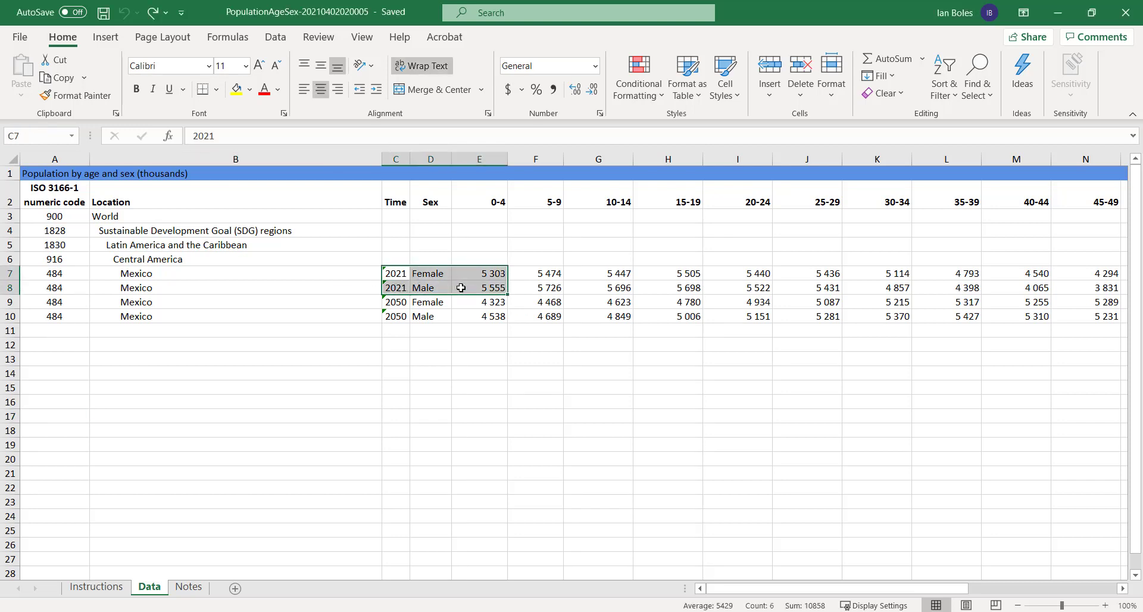
pyautogui.hotkey('ctrl', 'shift', 'Right')
pyautogui.press('Left')
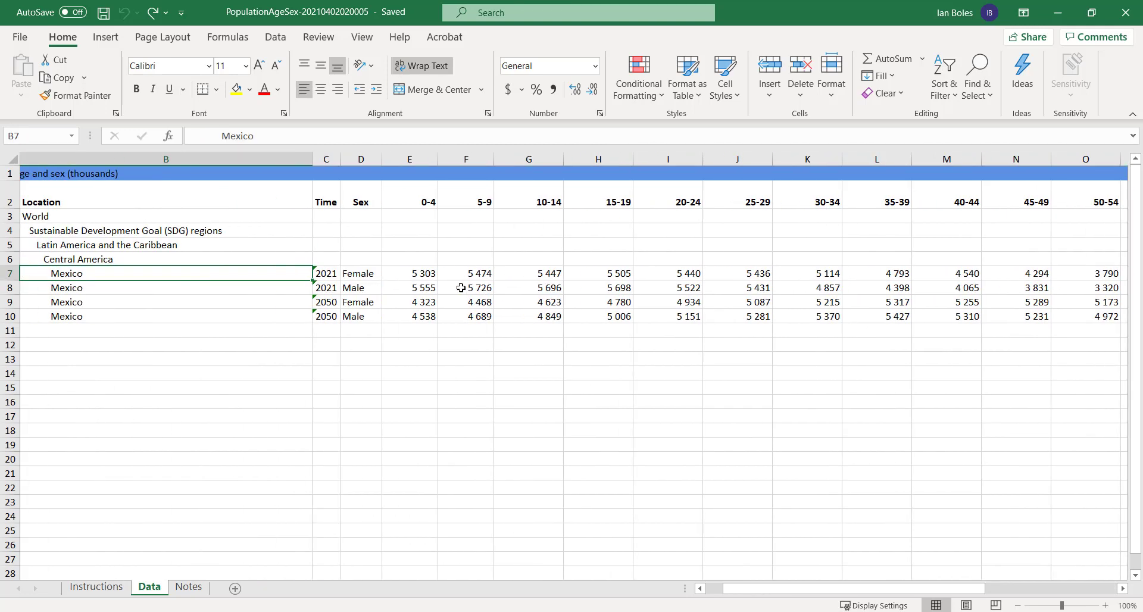
pyautogui.press('Down')
pyautogui.press('Right')
pyautogui.press('Down')
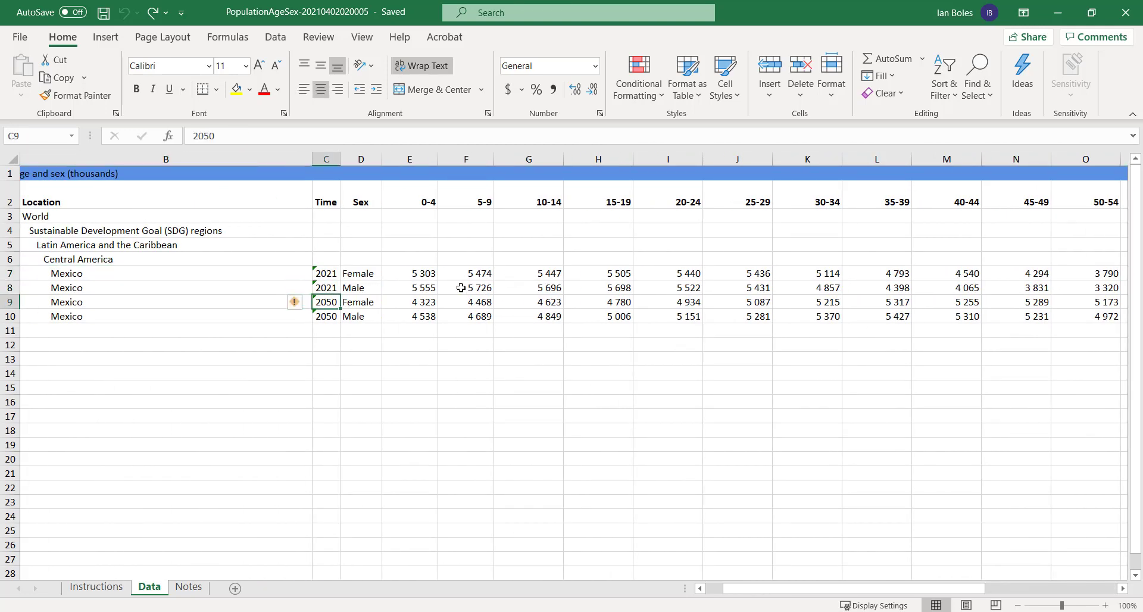
pyautogui.hotkey('shift', 'Right')
pyautogui.hotkey('shift', 'Down')
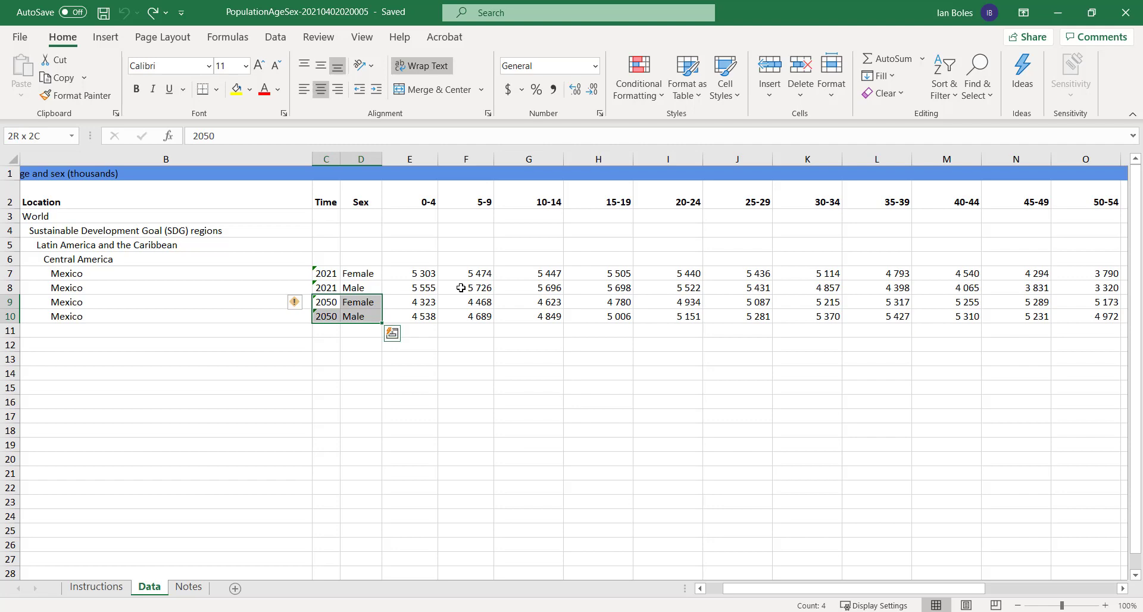
pyautogui.hotkey('shift', 'Right')
pyautogui.hotkey('shift', 'Right')
pyautogui.hotkey('ctrl', 'shift', 'Right')
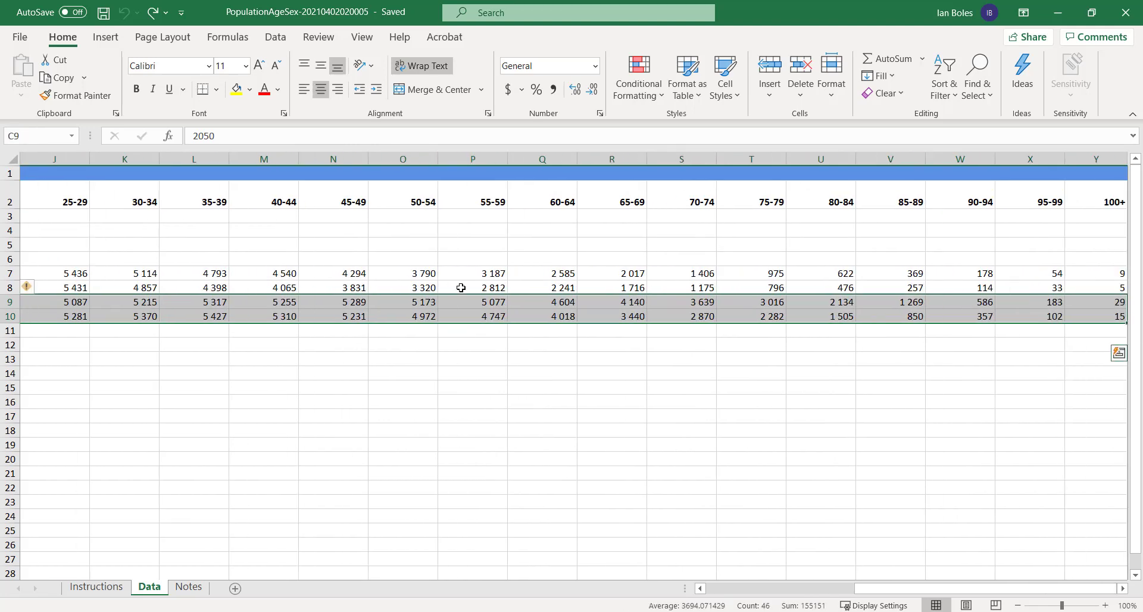
pyautogui.press('Left')
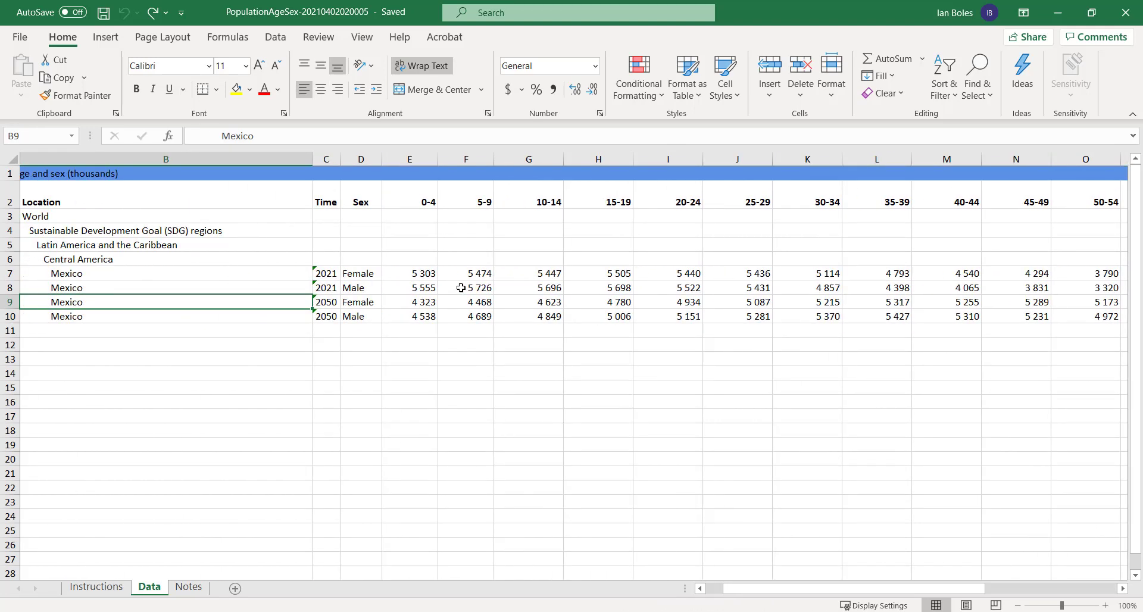
pyautogui.press('Left')
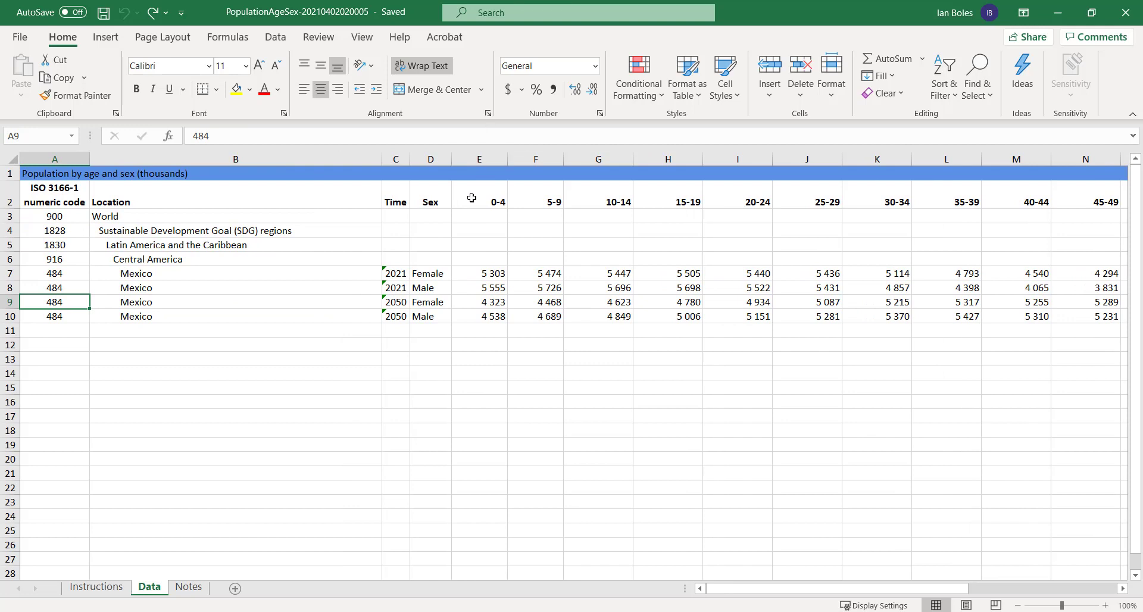
# - Copy the age-group headings from 0-4 through 100+ in E2:Y2
pyautogui.click(471, 198)
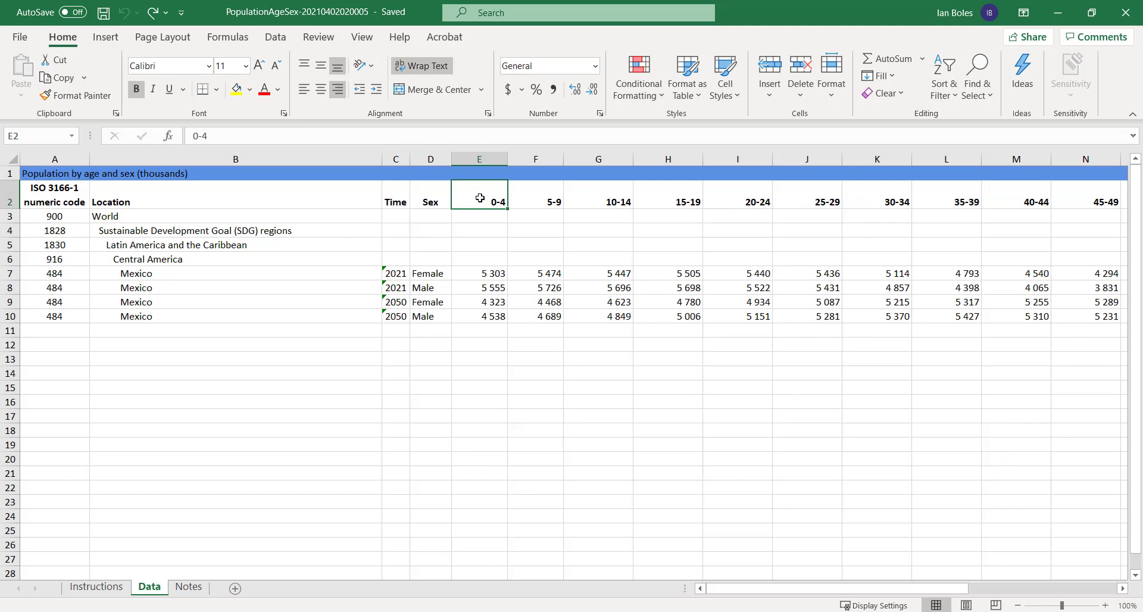
pyautogui.hotkey('ctrl', 'Right')
pyautogui.hotkey('ctrl', 'Left')
pyautogui.hotkey('shift', 'Right')
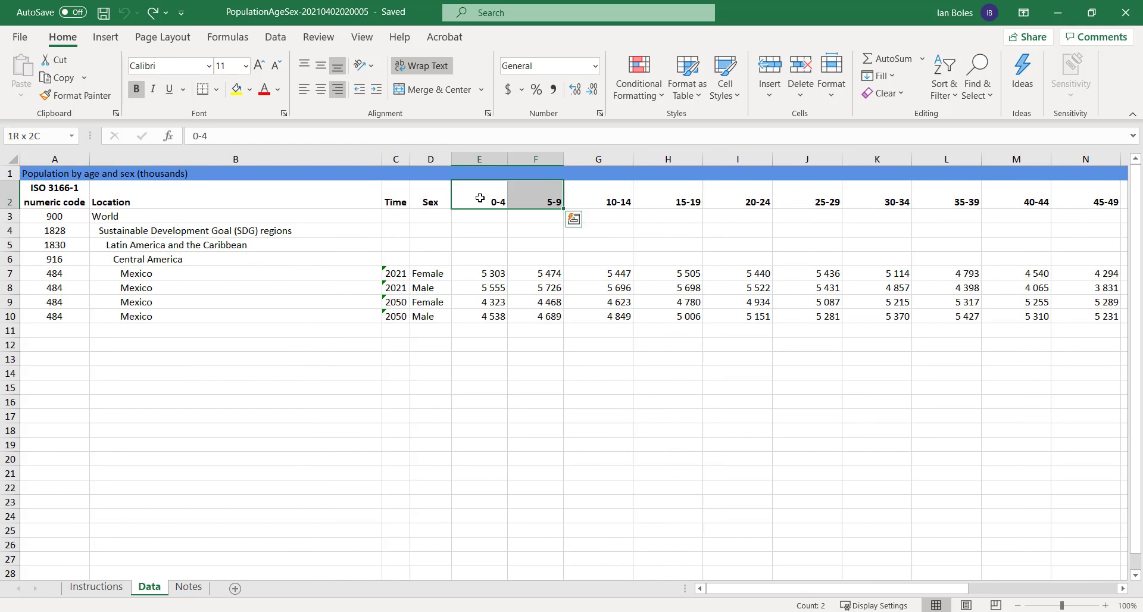
pyautogui.hotkey('ctrl', 'shift', 'Right')
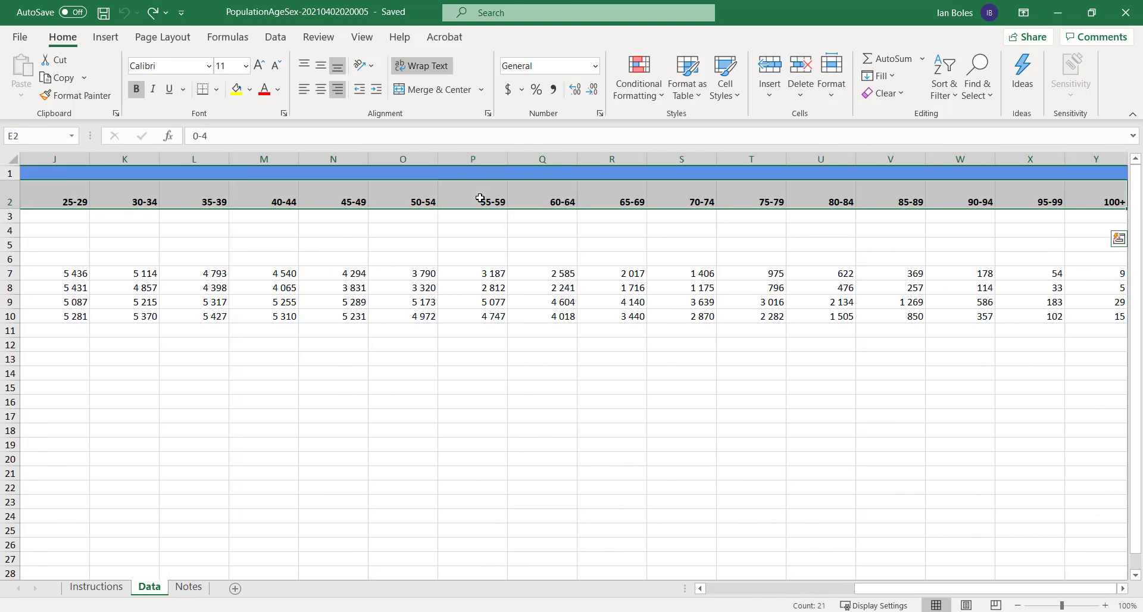
pyautogui.hotkey('ctrl', 'c')
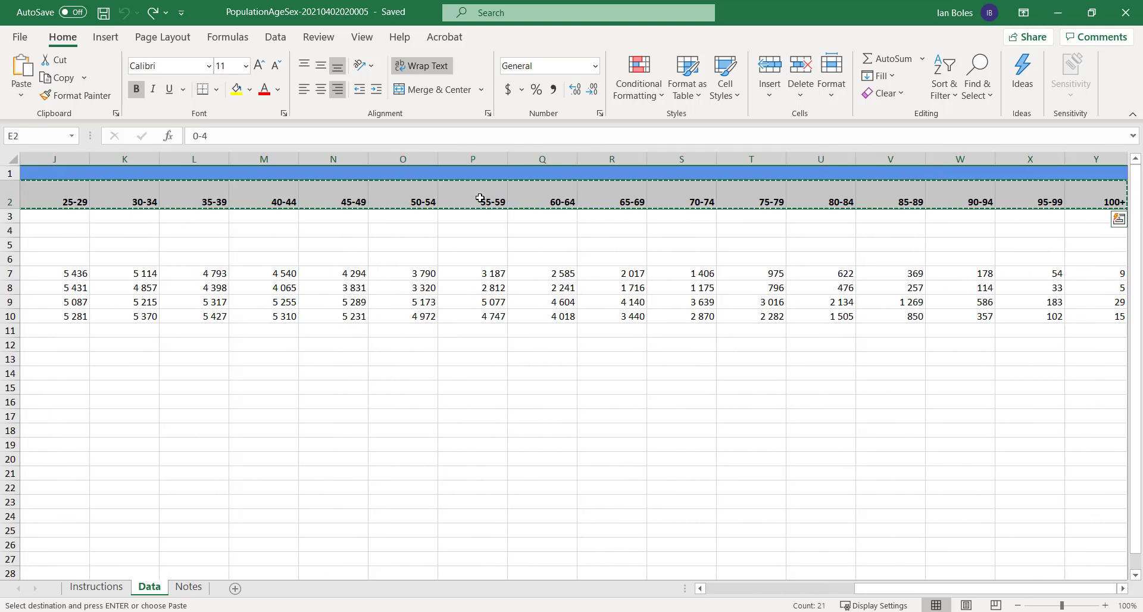
pyautogui.rightClick(543, 187)
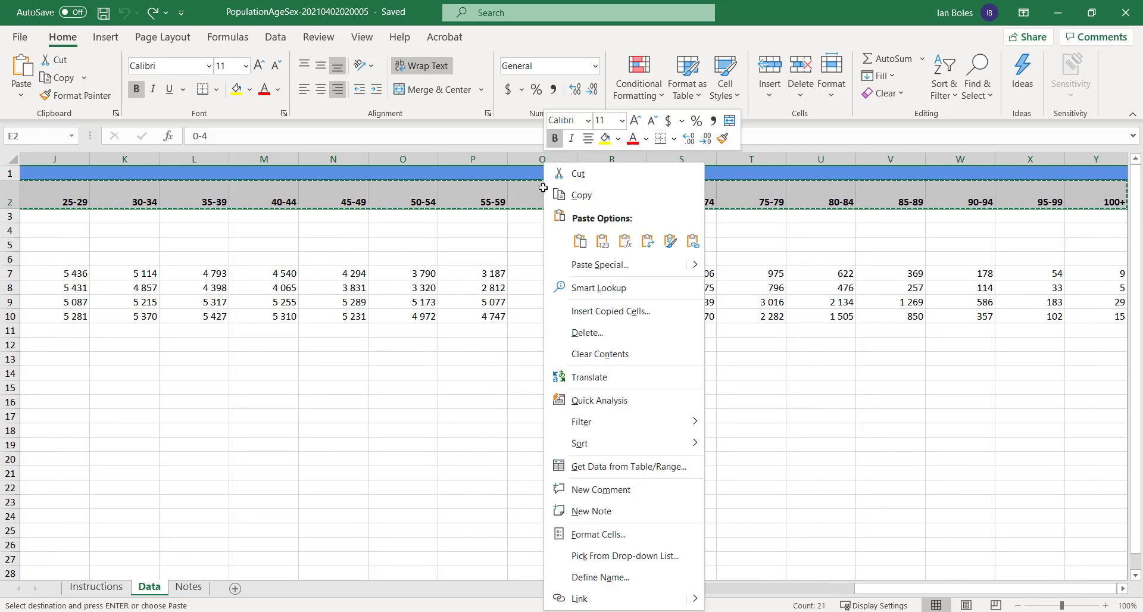
pyautogui.click(757, 22)
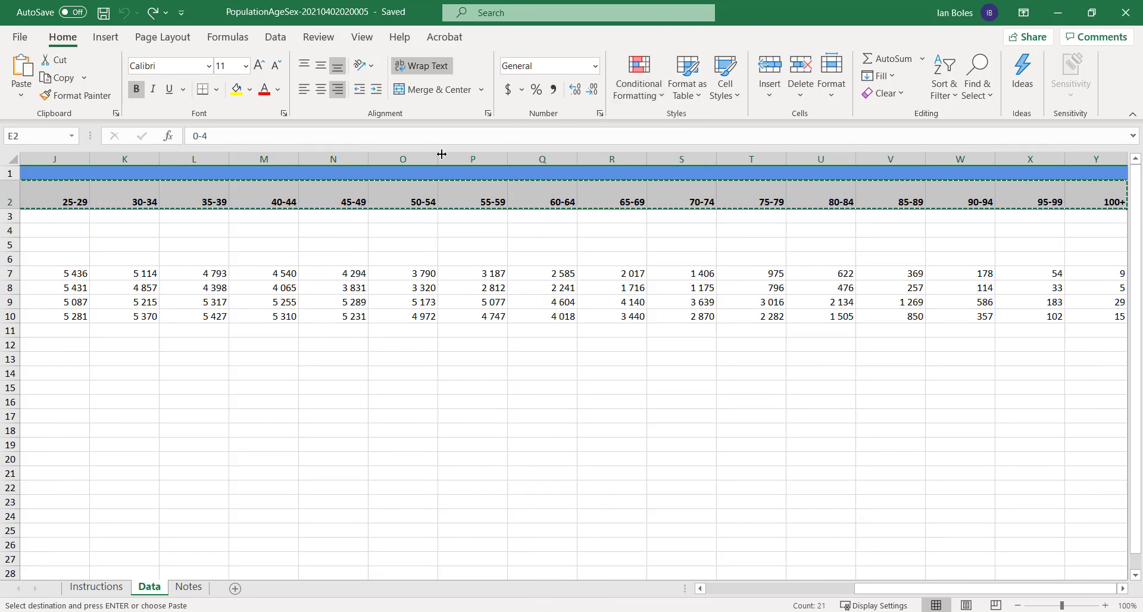
# - Paste the copied age groups transposed down column C from C12, and widen column C so each label fits on one line
pyautogui.press('Home')
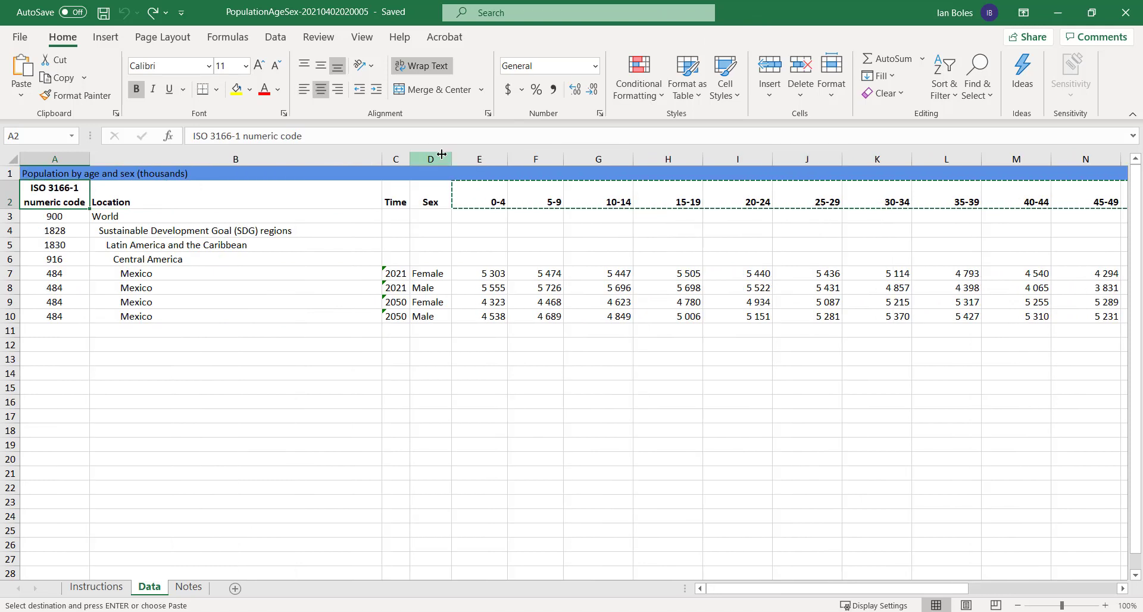
pyautogui.click(397, 345)
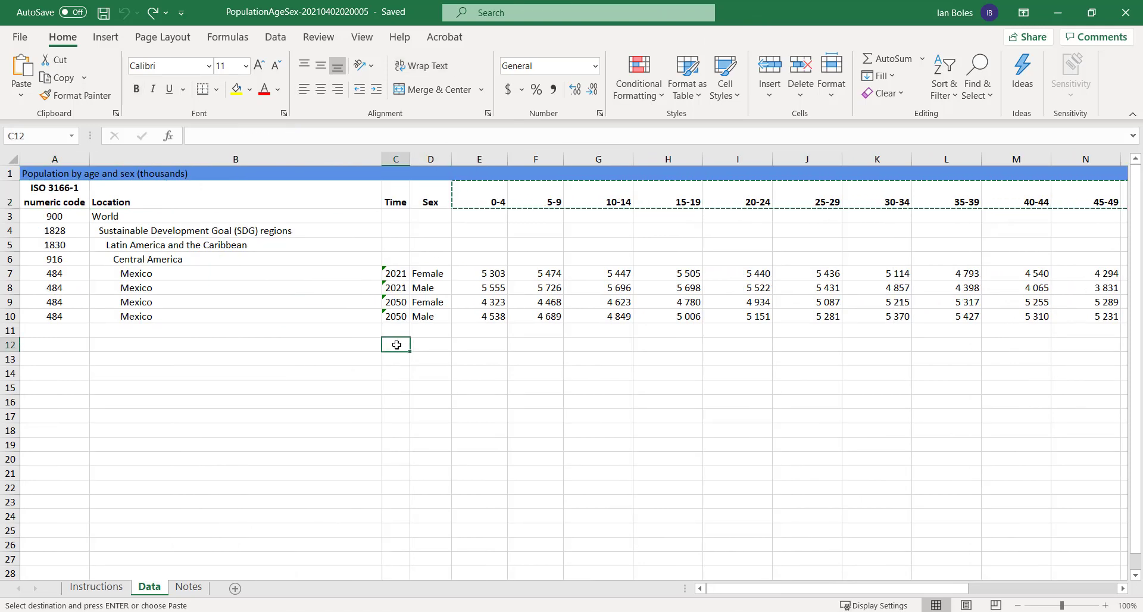
pyautogui.rightClick(396, 345)
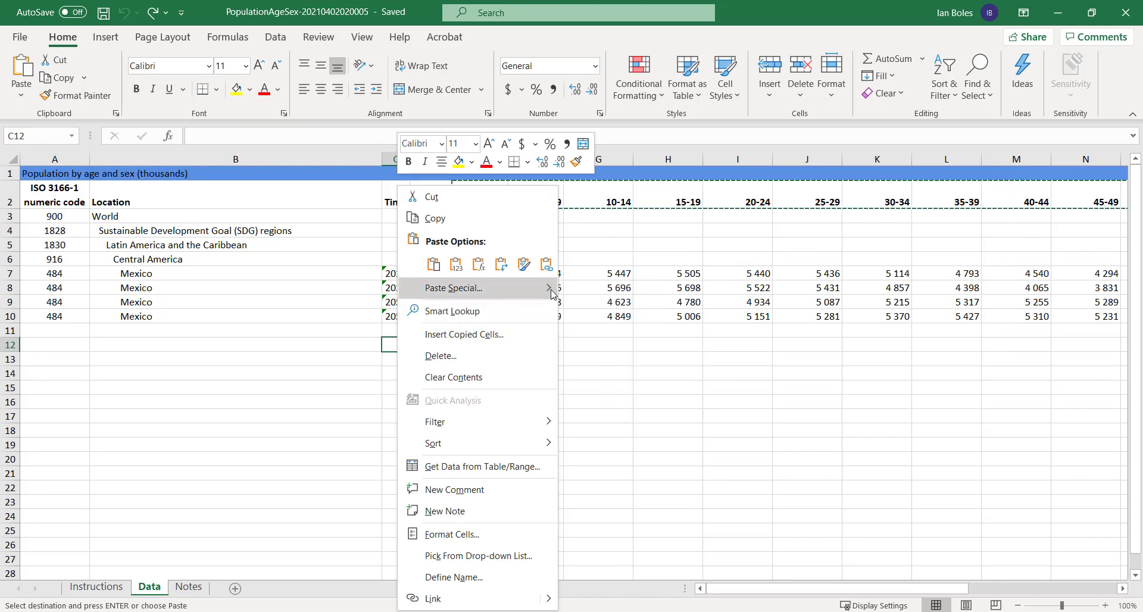
pyautogui.moveTo(548, 294)
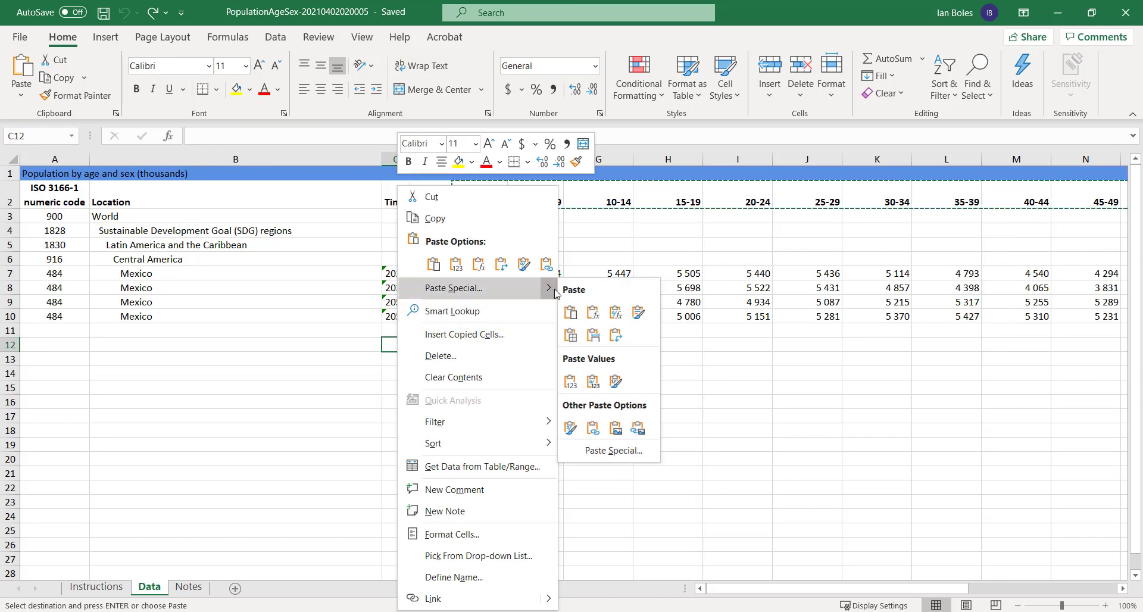
pyautogui.click(615, 335)
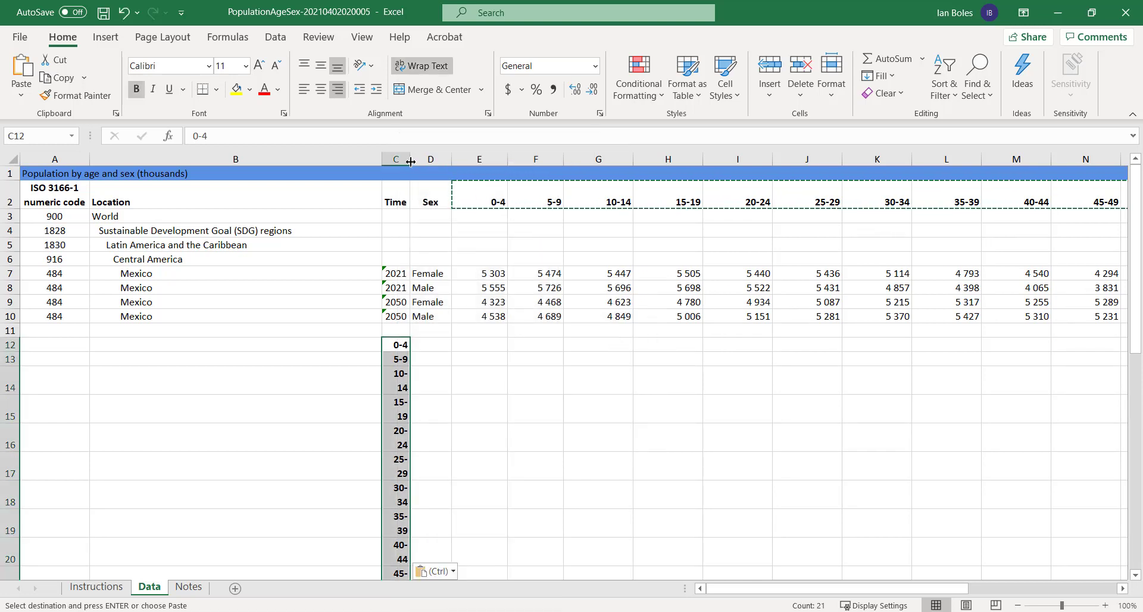
pyautogui.moveTo(411, 162); pyautogui.dragTo(438, 161)
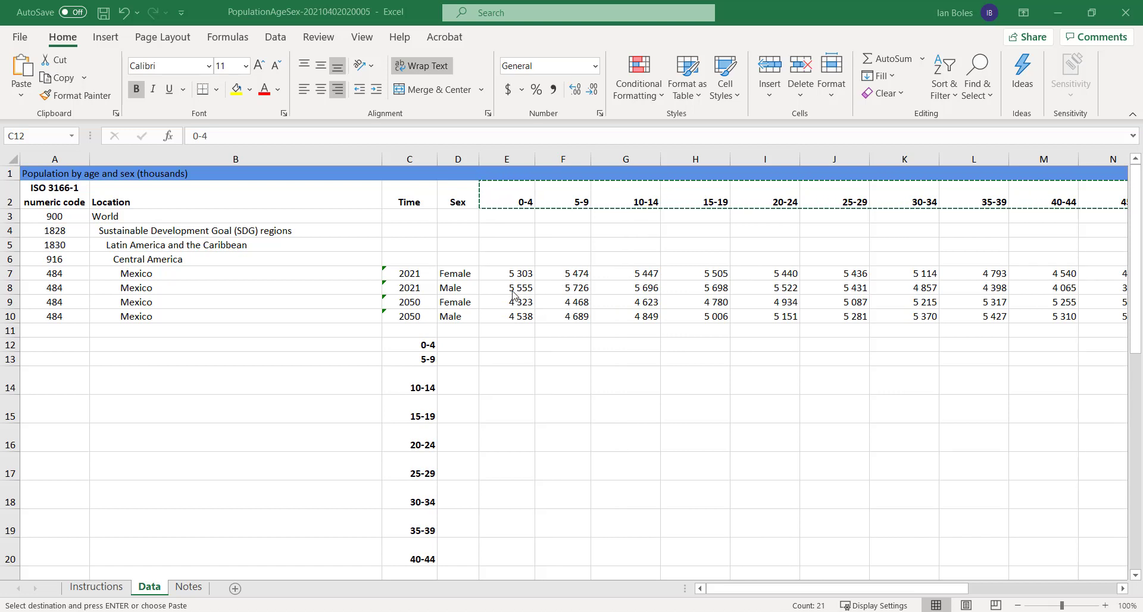
# - Enter the formula =E8*-1 in E6 to make the 2021 male 0-4 value negative
pyautogui.click(510, 258)
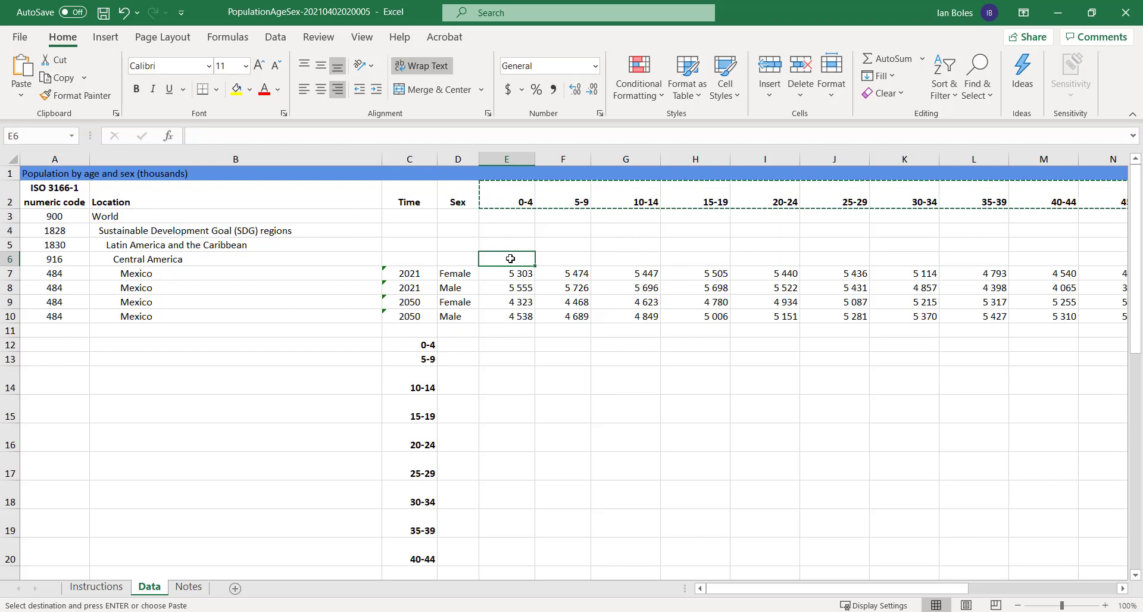
pyautogui.write('=')
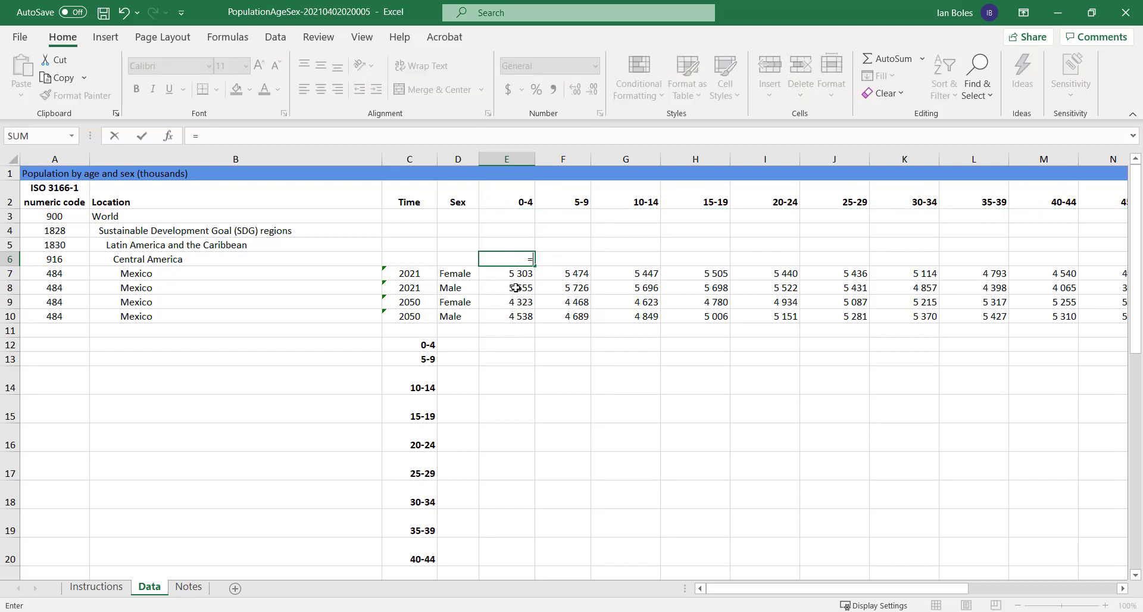
pyautogui.click(516, 287)
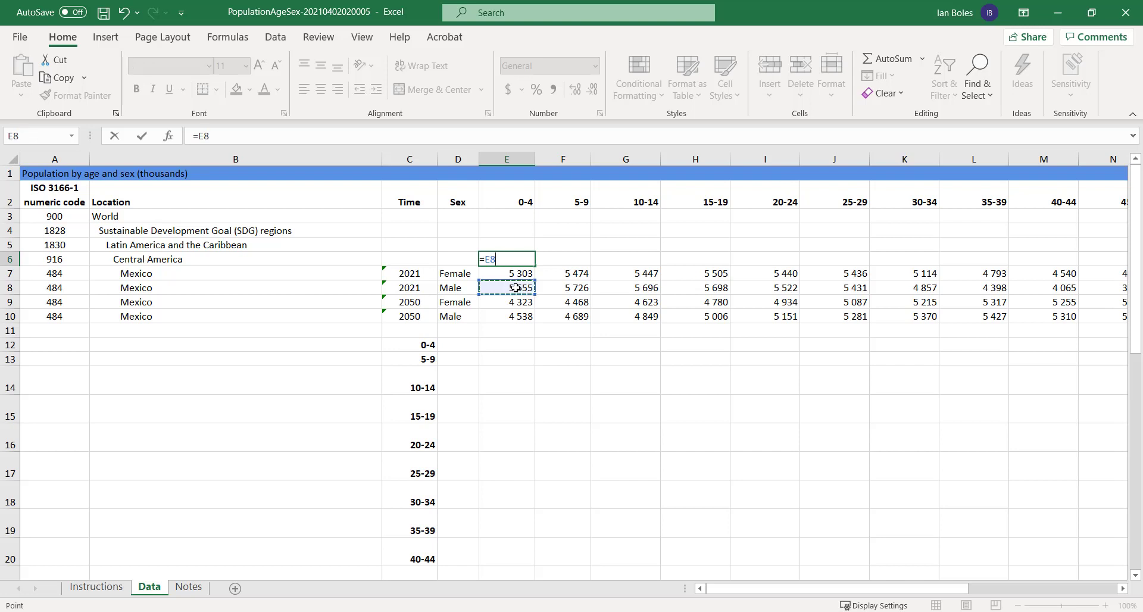
pyautogui.write('*-1')
pyautogui.press('Return')
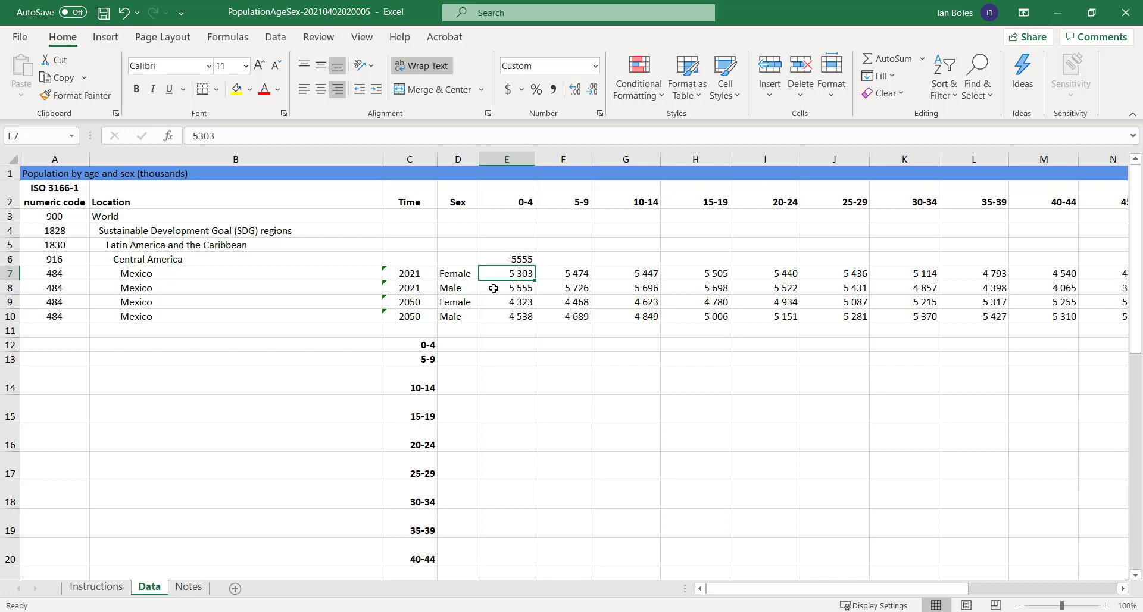
# - Copy the E6 formula across row 6 through column Y to cover every age group
pyautogui.click(507, 260)
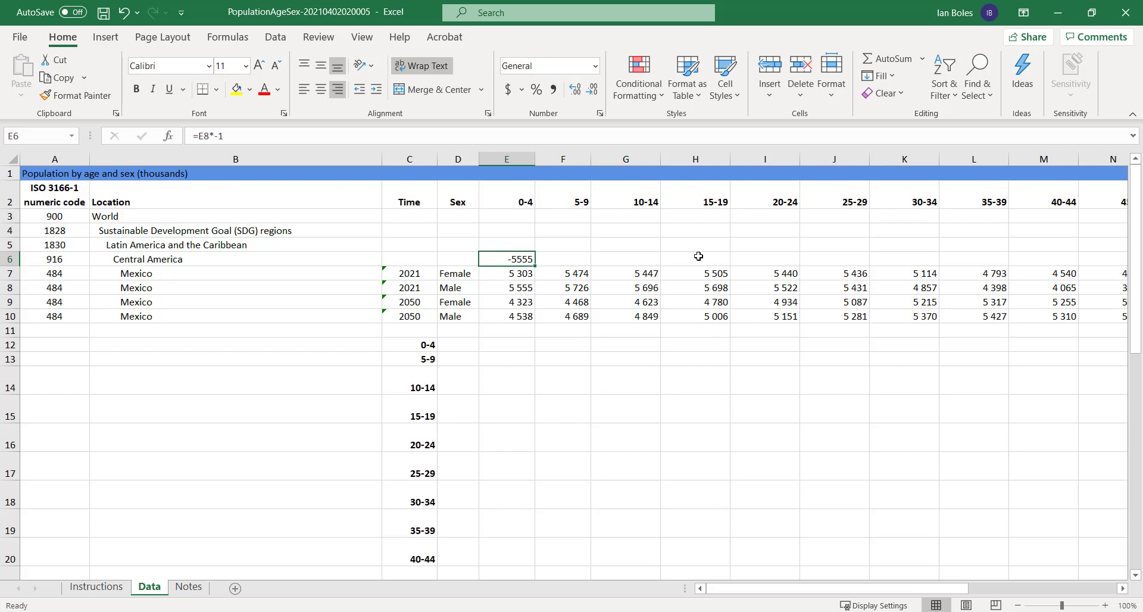
pyautogui.hotkey('ctrl', 'c')
pyautogui.press('Down')
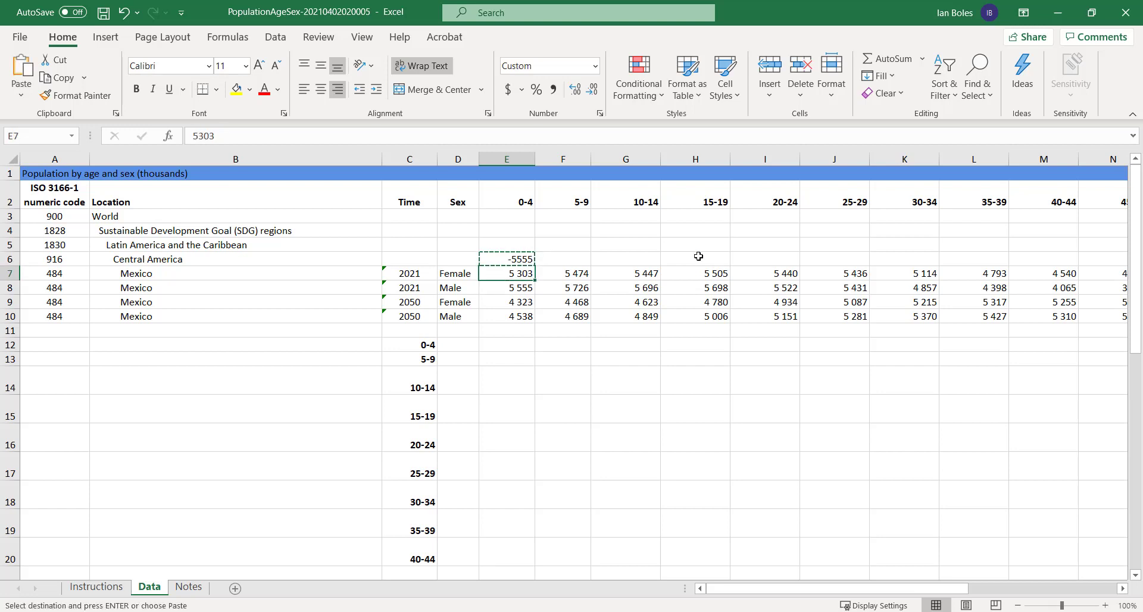
pyautogui.press('Up')
pyautogui.hotkey('shift', 'Right')
pyautogui.hotkey('shift', 'Right')
pyautogui.hotkey('shift', 'Right')
pyautogui.hotkey('shift', 'Right')
pyautogui.hotkey('shift', 'Right')
pyautogui.hotkey('shift', 'Right')
pyautogui.hotkey('shift', 'Right')
pyautogui.hotkey('shift', 'Right')
pyautogui.hotkey('shift', 'Right')
pyautogui.hotkey('shift', 'Right')
pyautogui.hotkey('shift', 'Right')
pyautogui.hotkey('shift', 'Right')
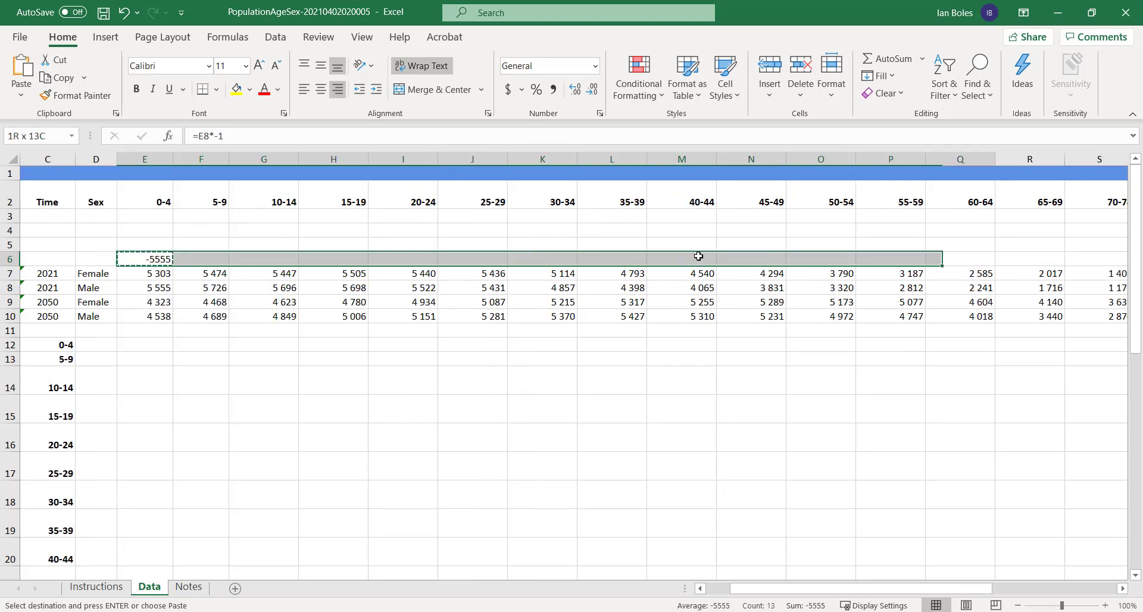
pyautogui.hotkey('shift', 'Right')
pyautogui.hotkey('shift', 'Right')
pyautogui.hotkey('shift', 'Right')
pyautogui.hotkey('shift', 'Right')
pyautogui.hotkey('shift', 'Right')
pyautogui.hotkey('shift', 'Right')
pyautogui.hotkey('shift', 'Right')
pyautogui.hotkey('shift', 'Right')
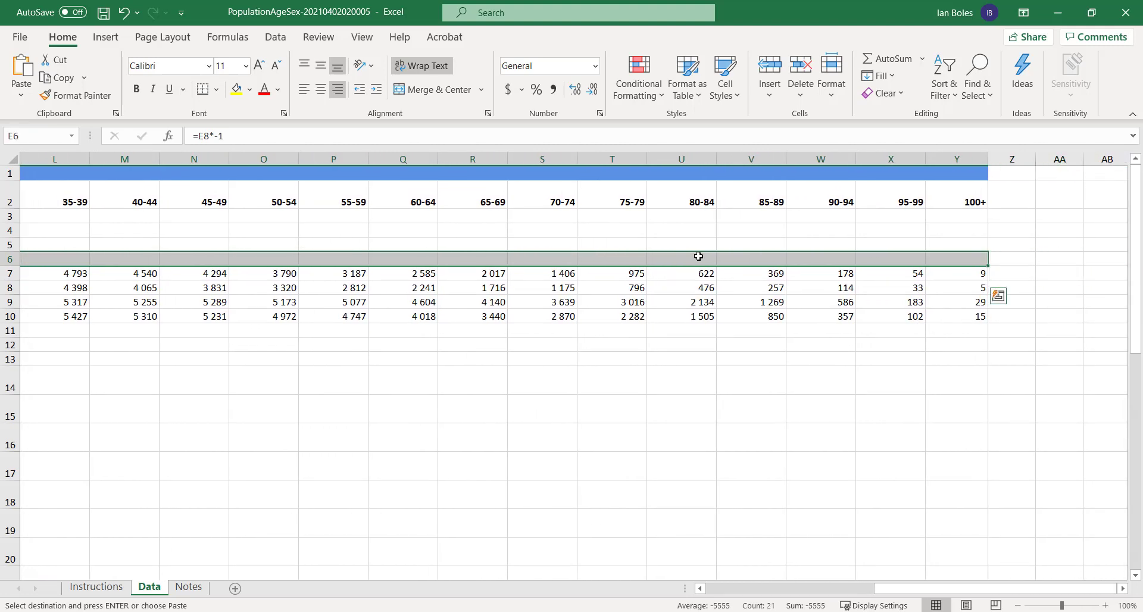
pyautogui.hotkey('ctrl', 'v')
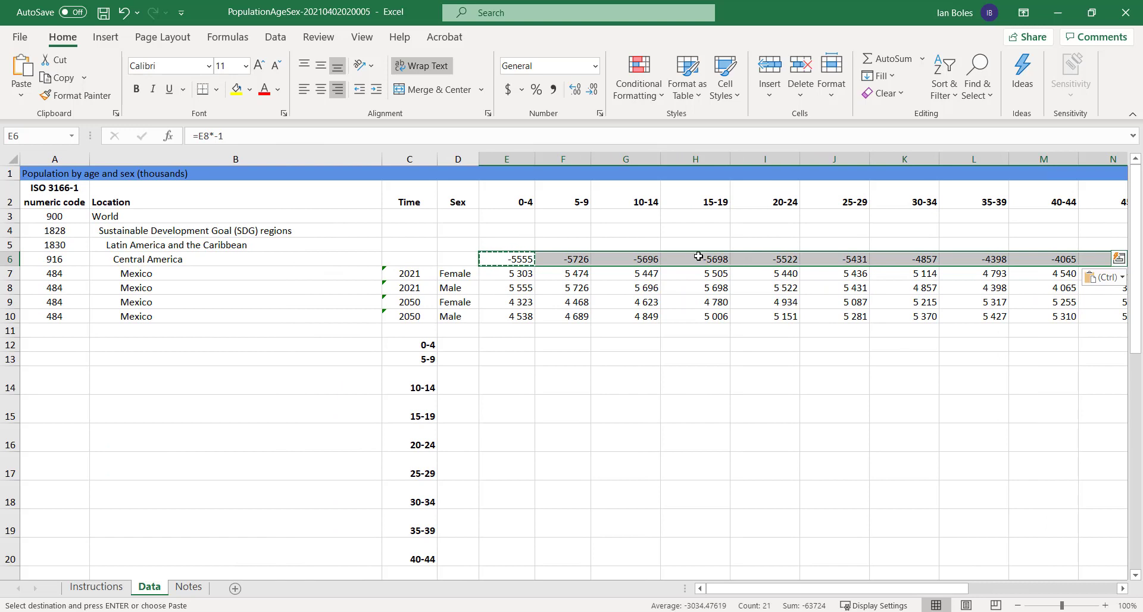
# - Replace the formulas in E6:Y6 with their values by copying the range and pasting values over it
pyautogui.hotkey('ctrl', 'c')
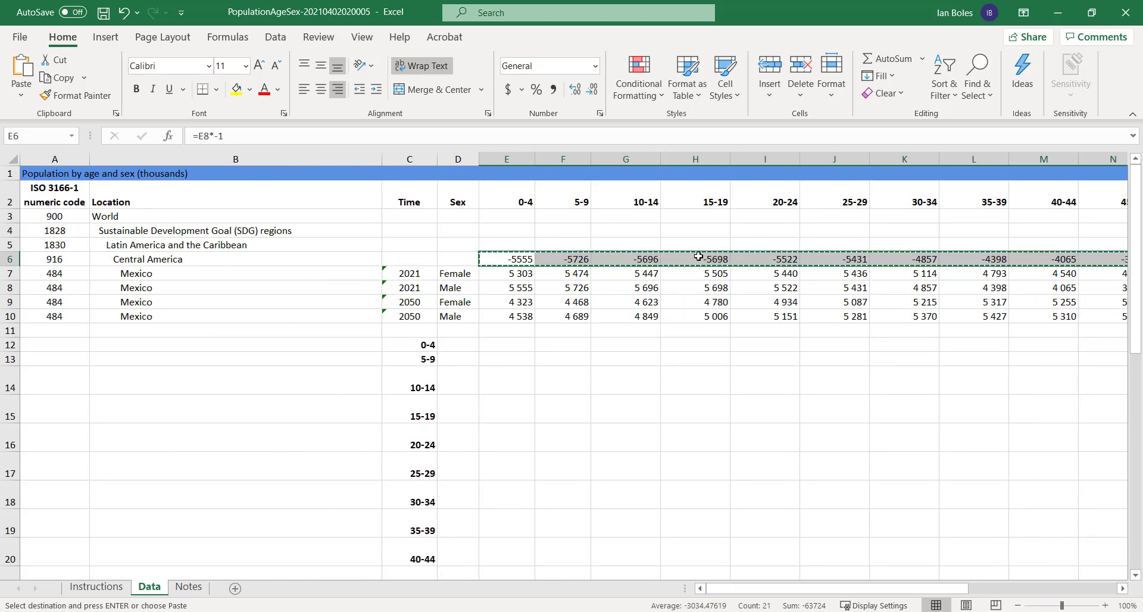
pyautogui.rightClick(684, 260)
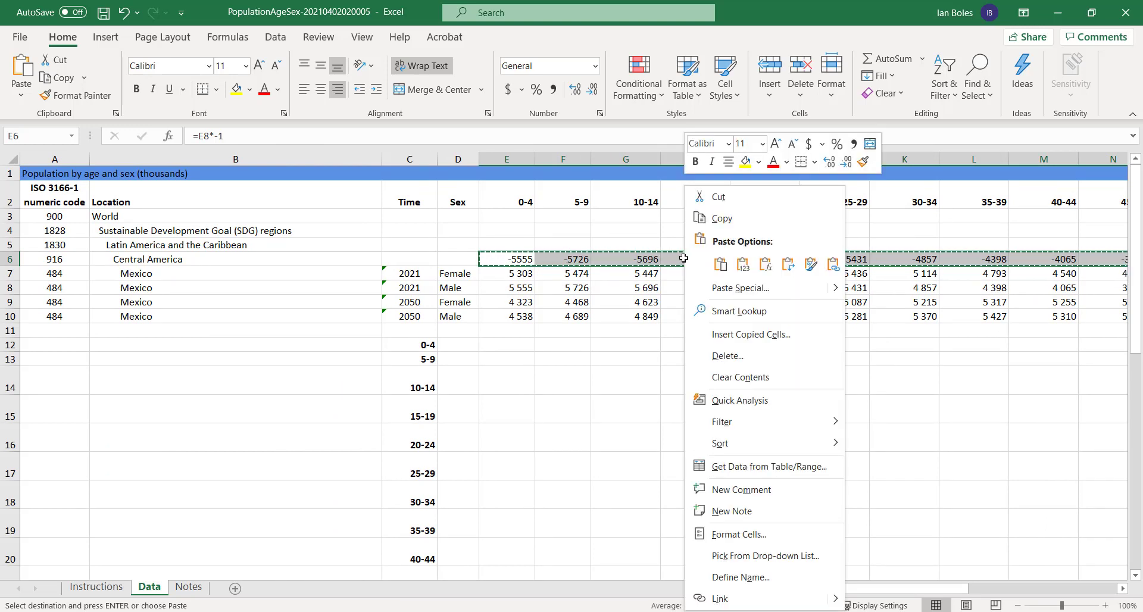
pyautogui.click(743, 267)
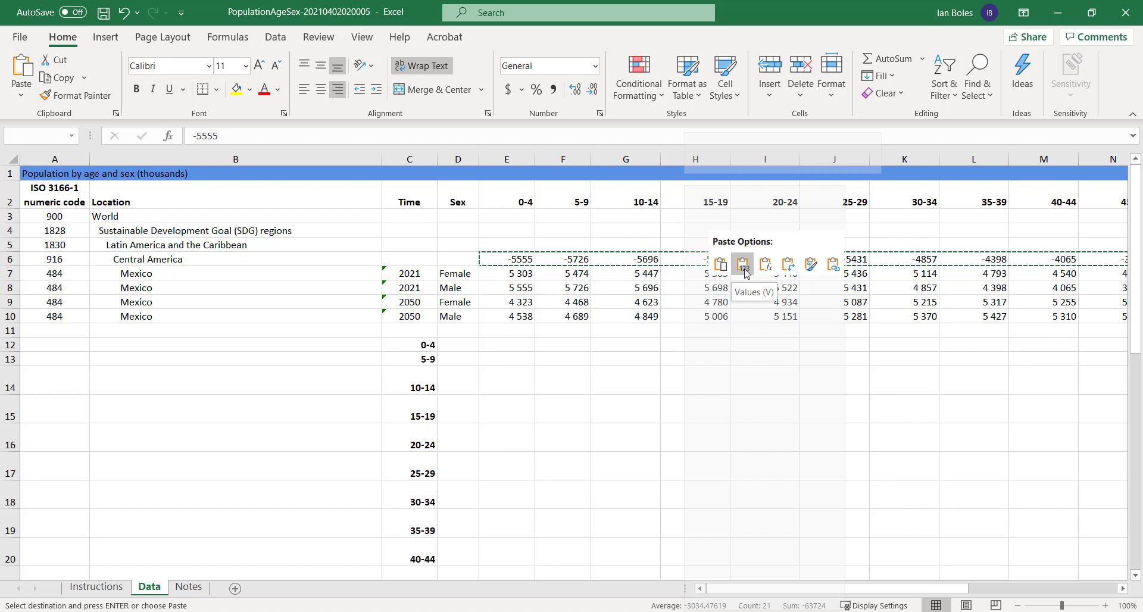
pyautogui.click(743, 267)
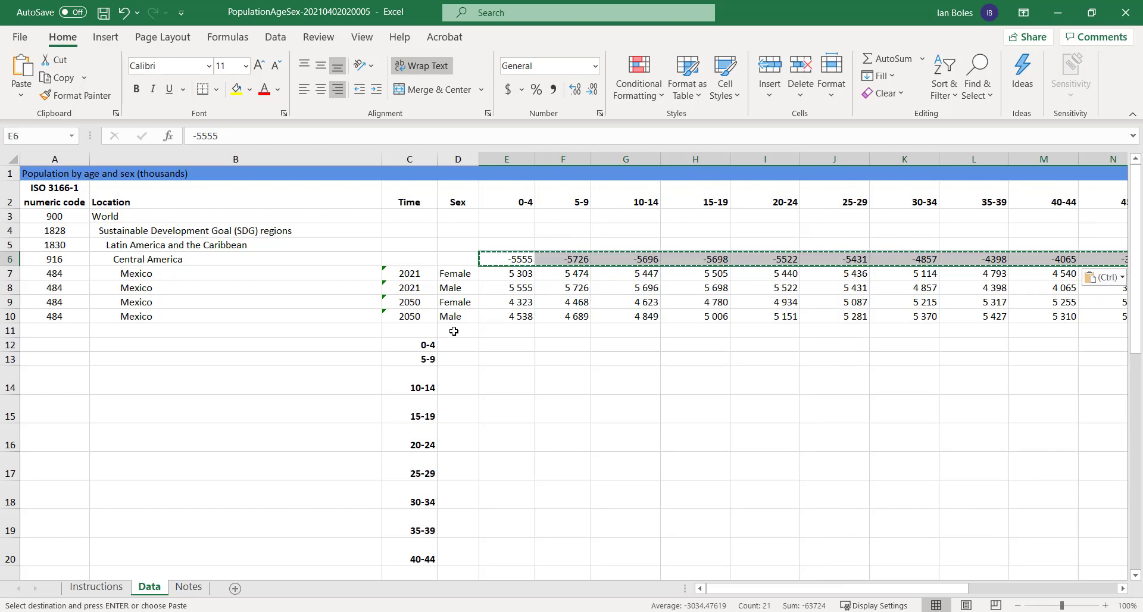
# - Enter the column headers Age, Male and Female in cells C11 to E11, above the transposed age groups
pyautogui.click(435, 332)
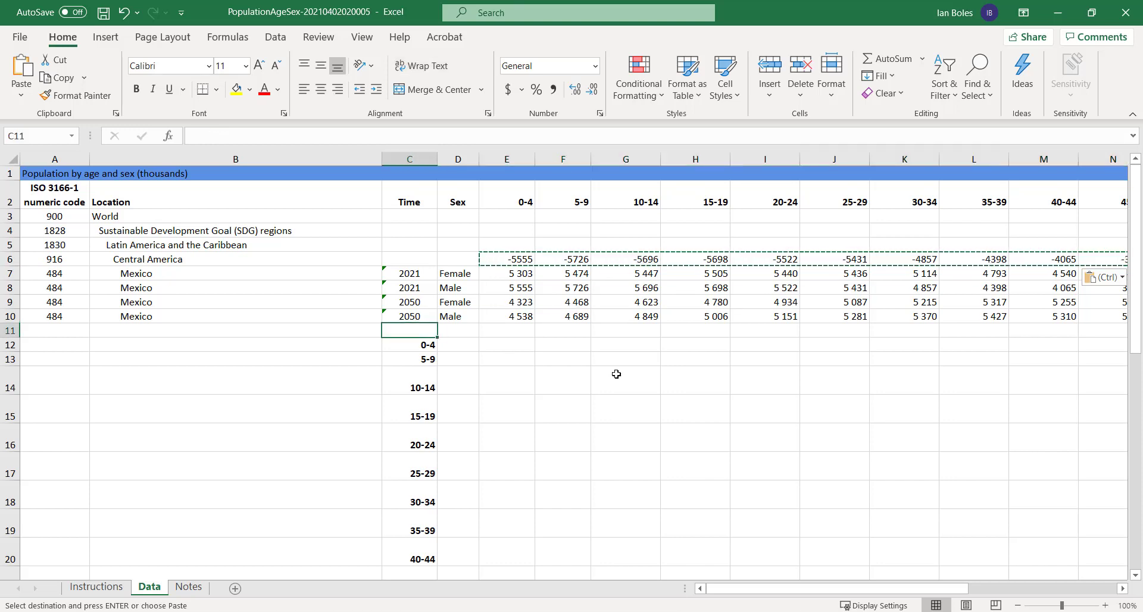
pyautogui.write('Age')
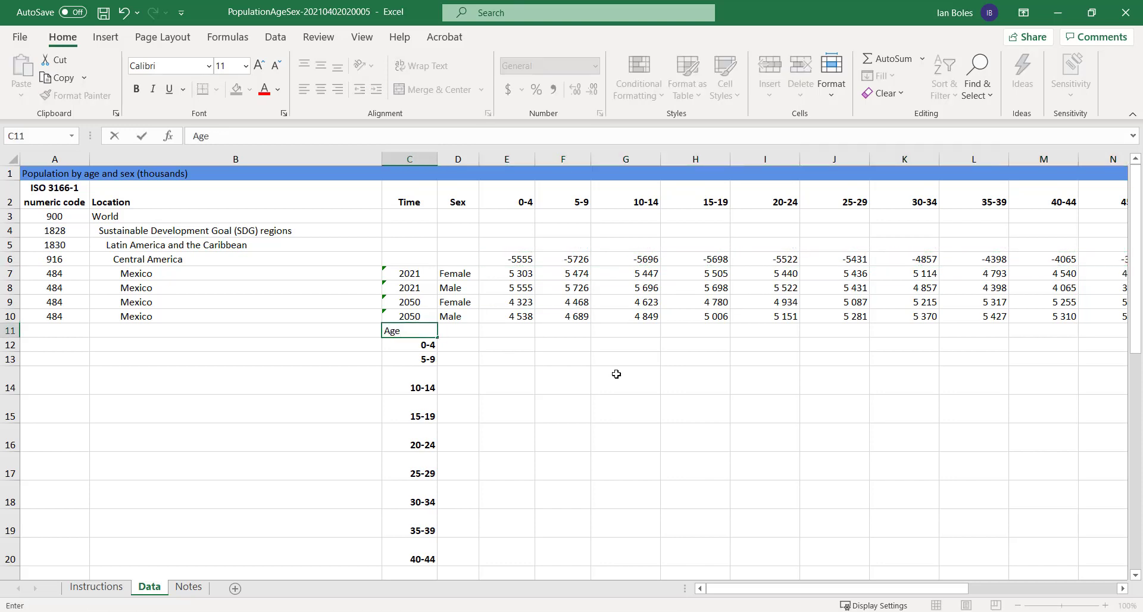
pyautogui.press('Tab')
pyautogui.write('Male')
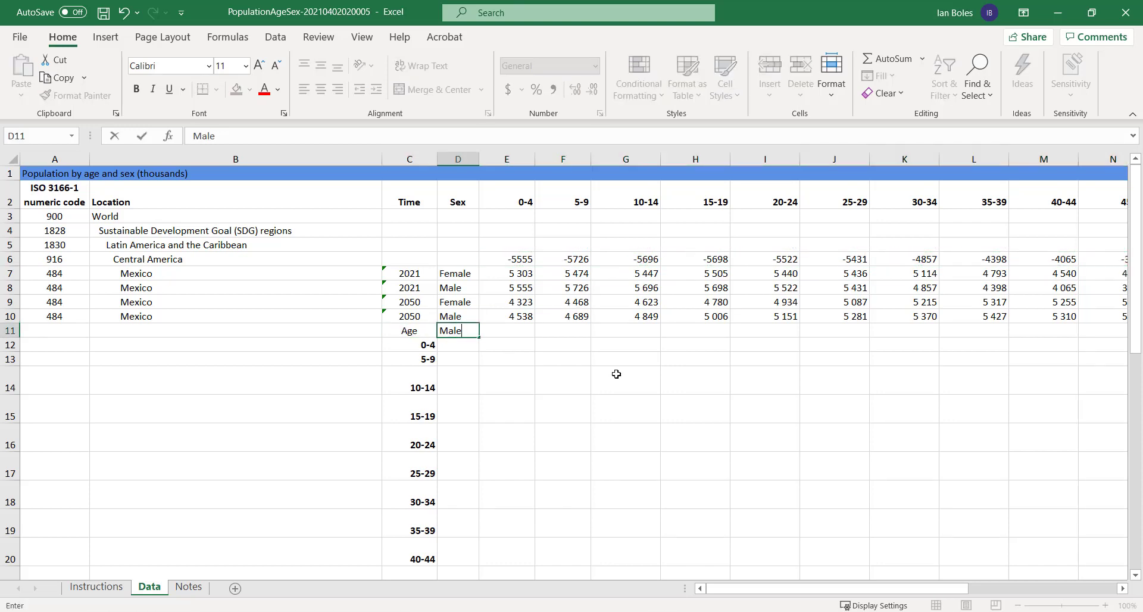
pyautogui.press('Tab')
pyautogui.write('Female')
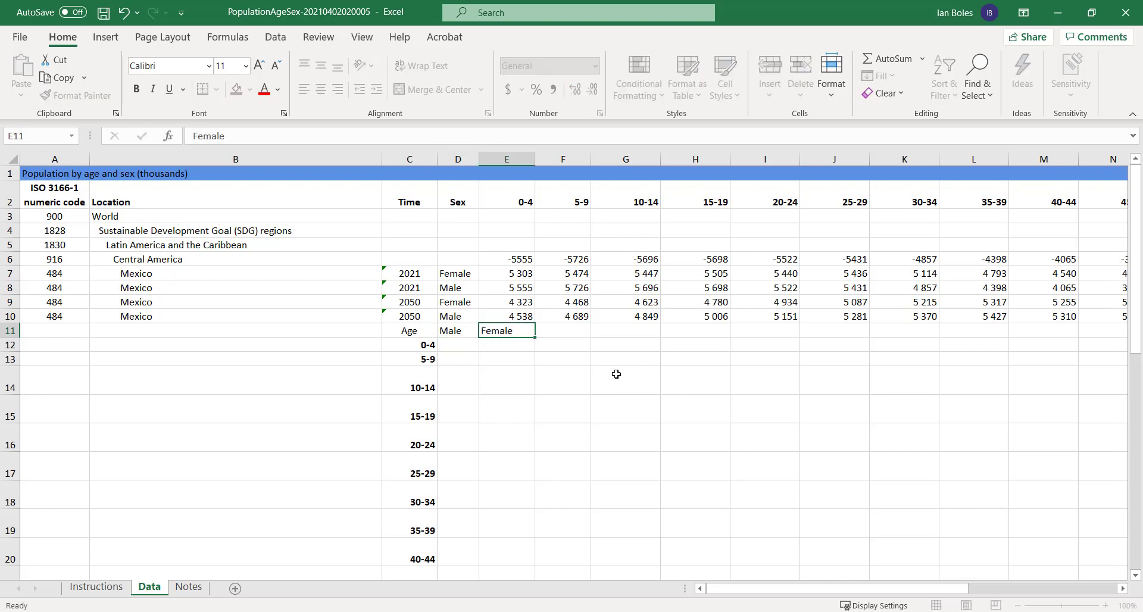
pyautogui.press('Return')
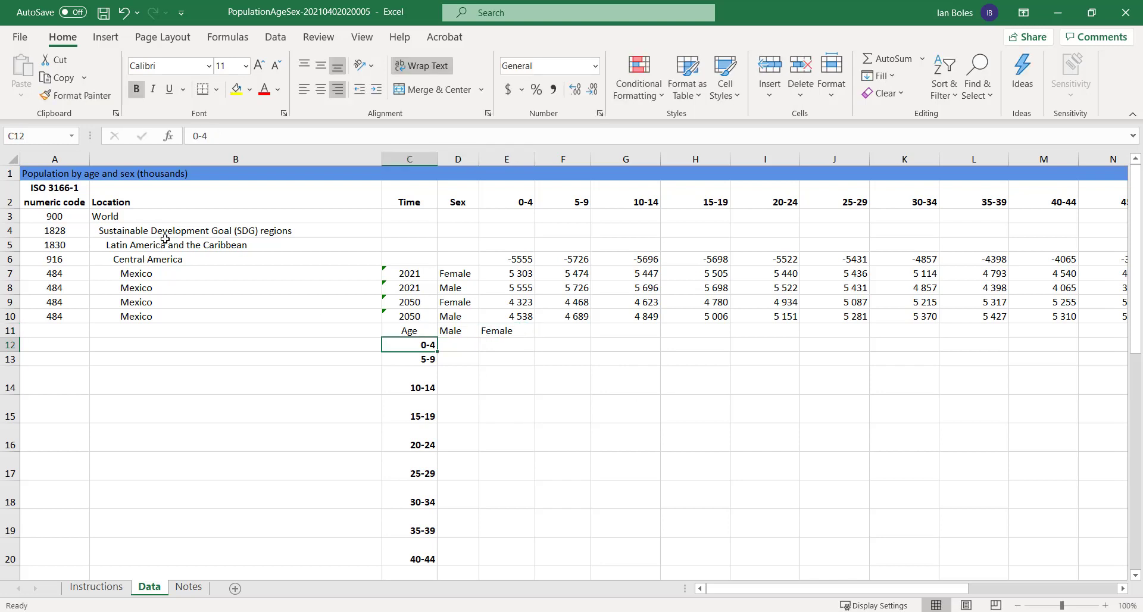
# - Insert a blank row above the Age/Male/Female header row at row 11
pyautogui.rightClick(12, 331)
pyautogui.click(89, 452)
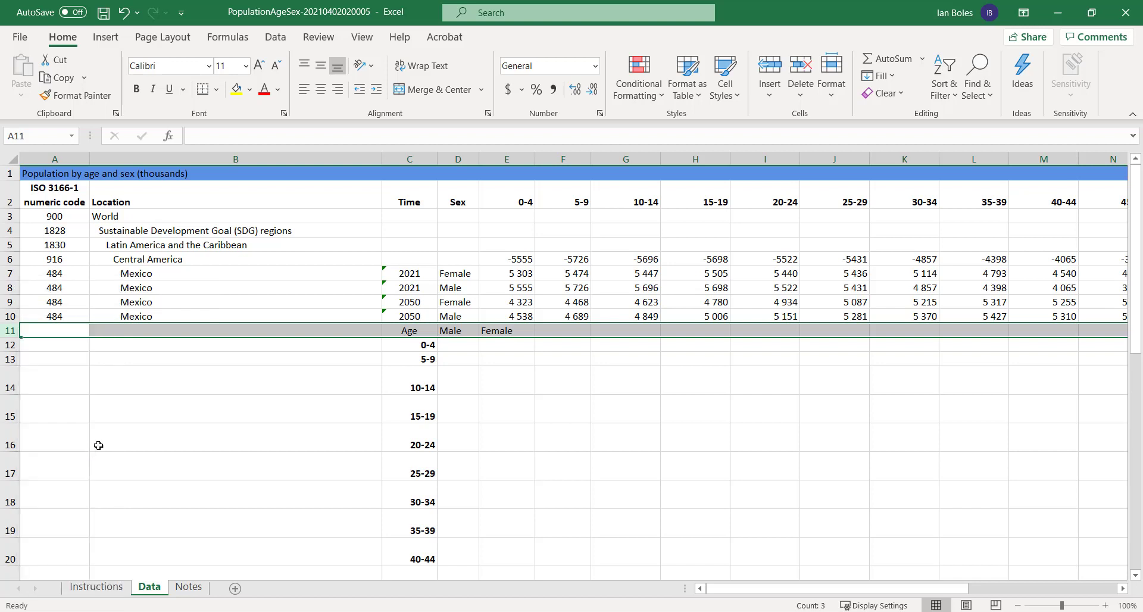
pyautogui.click(506, 394)
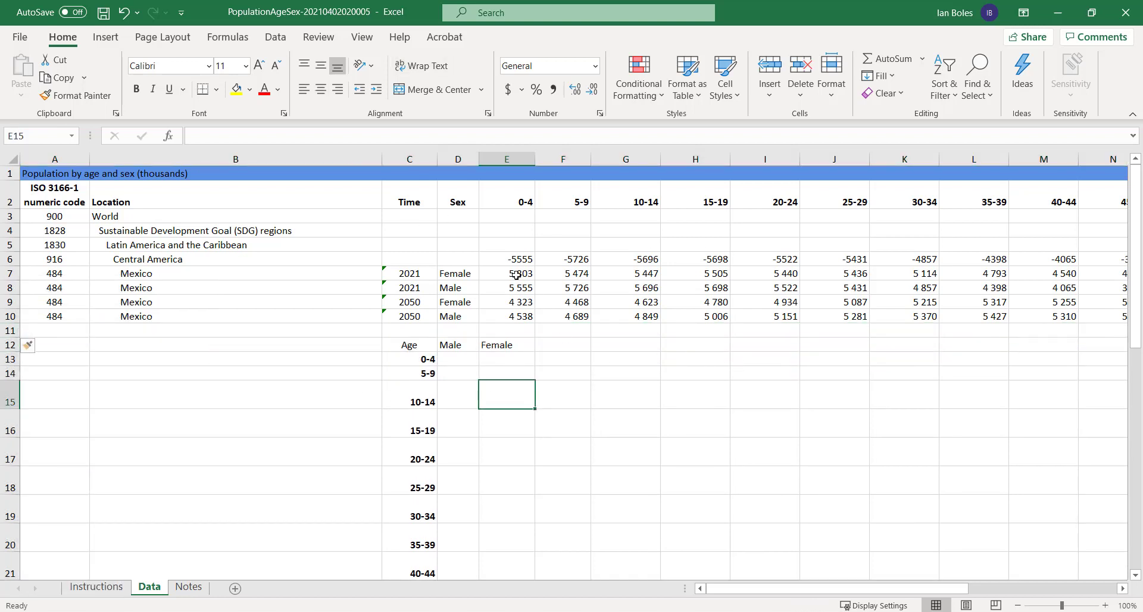
# - Copy the negative male values in E6:Y6 and paste them transposed down the Male column from D13
pyautogui.click(520, 256)
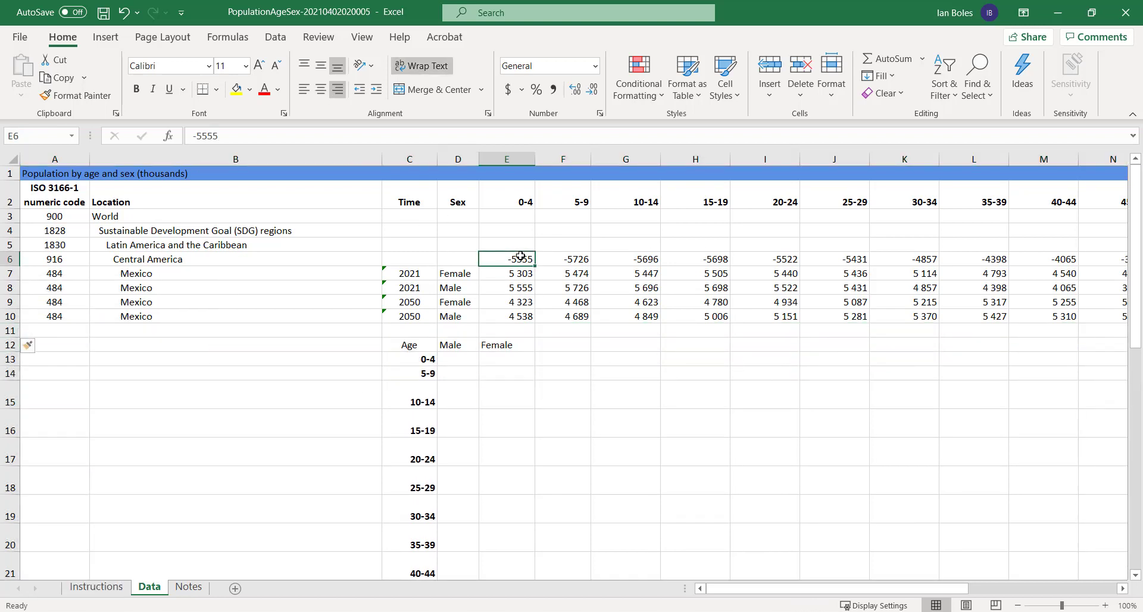
pyautogui.hotkey('ctrl', 'shift', 'Right')
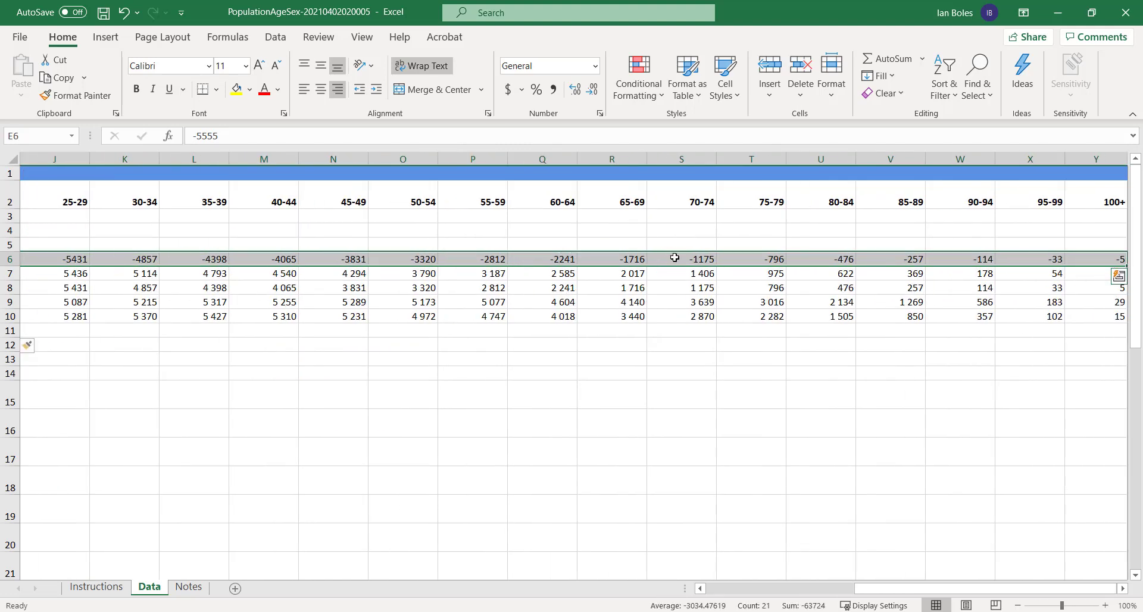
pyautogui.rightClick(673, 256)
pyautogui.click(734, 224)
pyautogui.hscroll(-3, 730, 217)
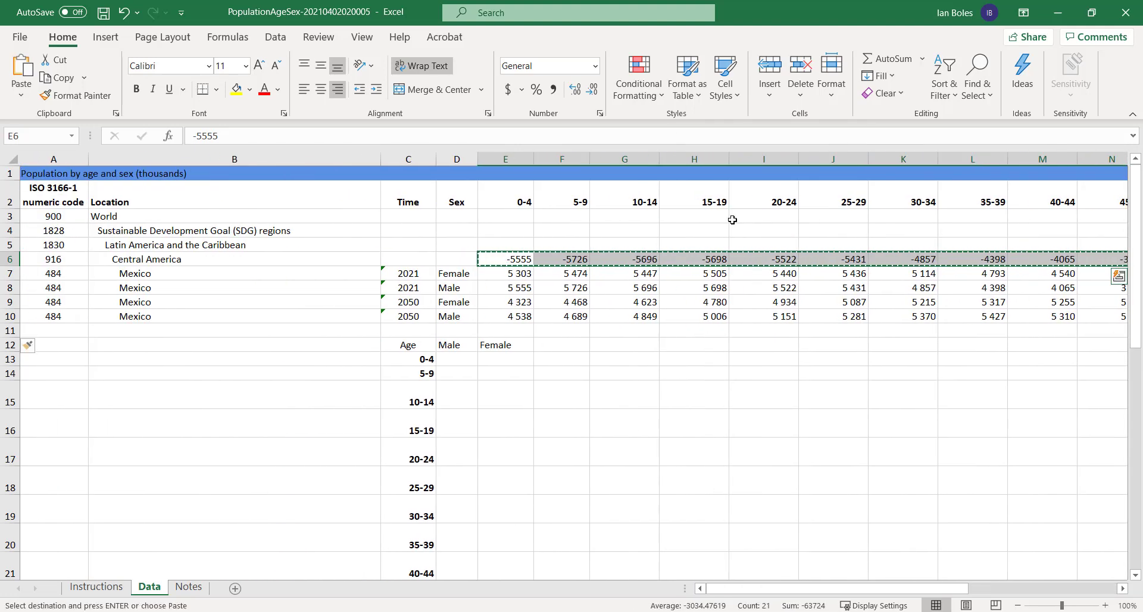
pyautogui.click(461, 359)
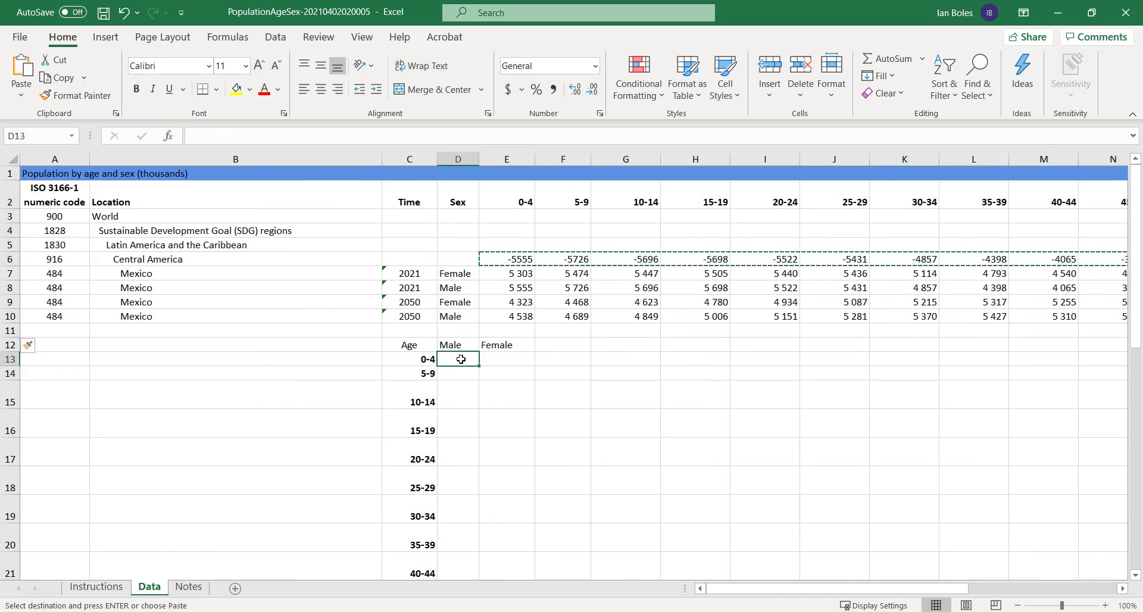
pyautogui.rightClick(461, 359)
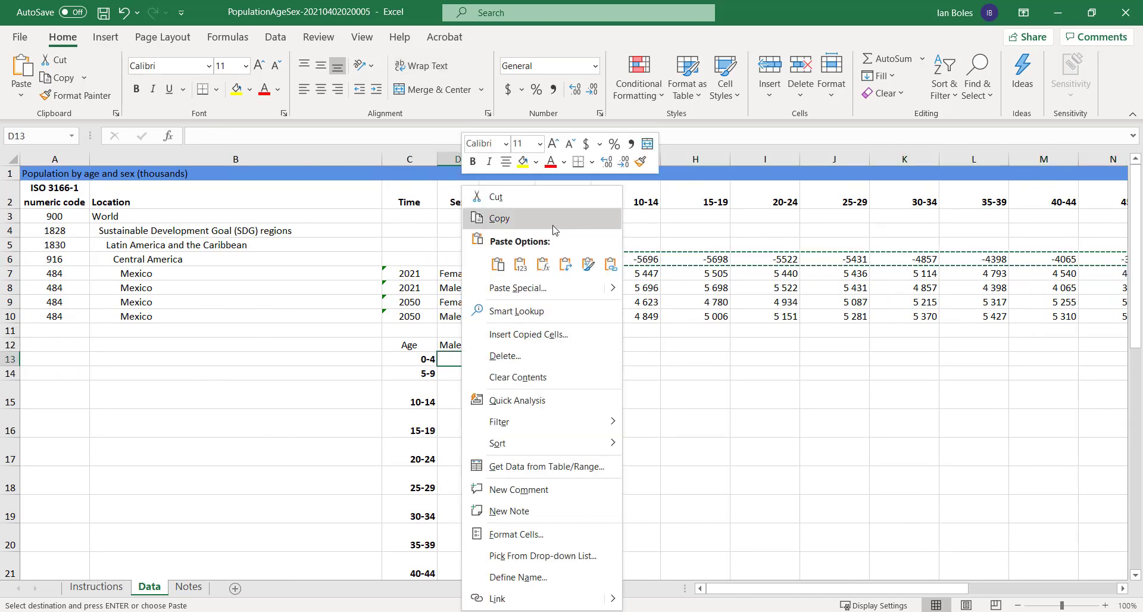
pyautogui.click(565, 264)
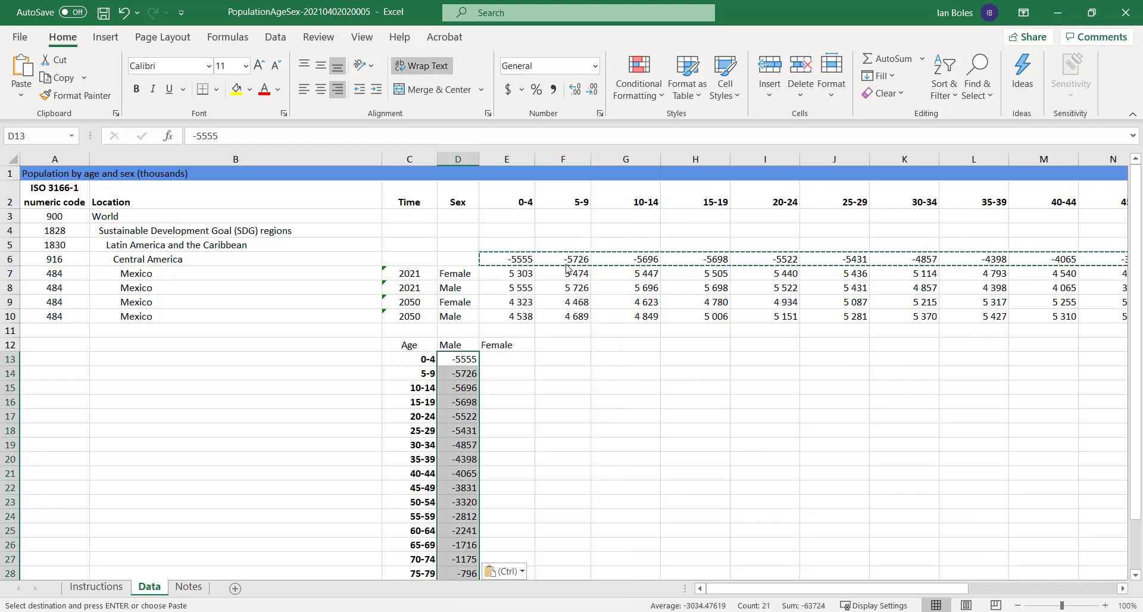
# - Copy Mexico's 2021 female values in E7:Y7 and paste them transposed down the Female column from E13
pyautogui.click(508, 276)
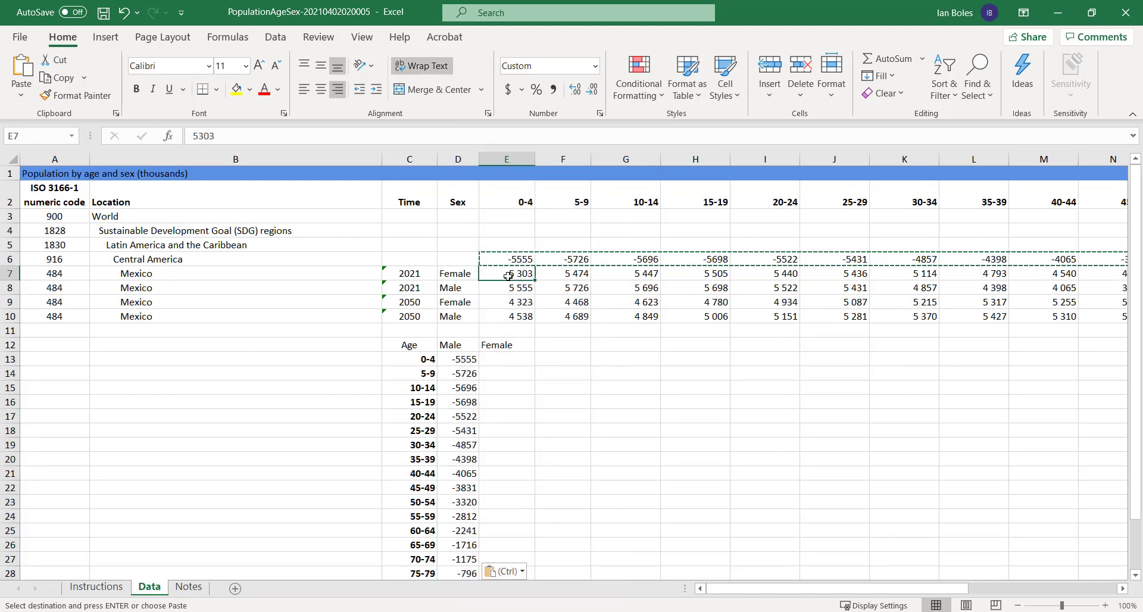
pyautogui.hotkey('ctrl', 'shift', 'Right')
pyautogui.hotkey('ctrl', 'c')
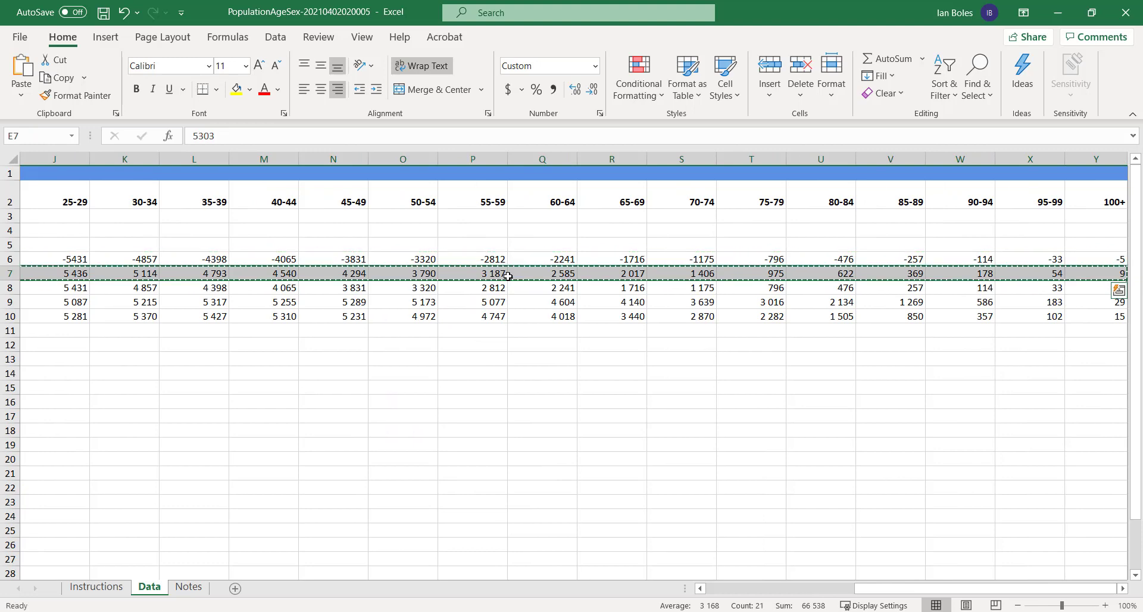
pyautogui.press('Home')
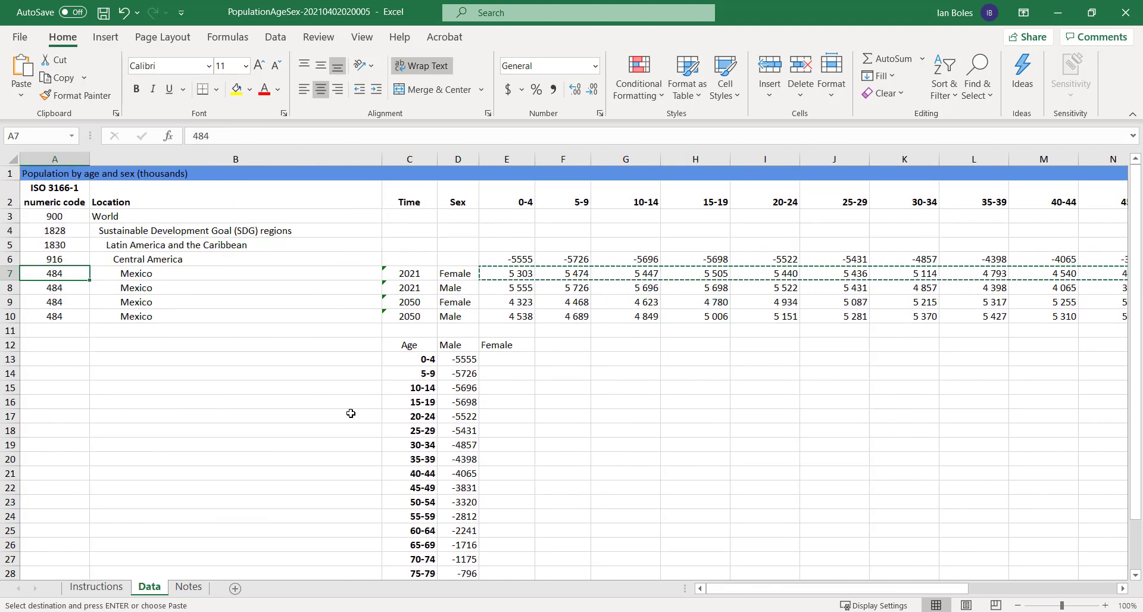
pyautogui.click(523, 357)
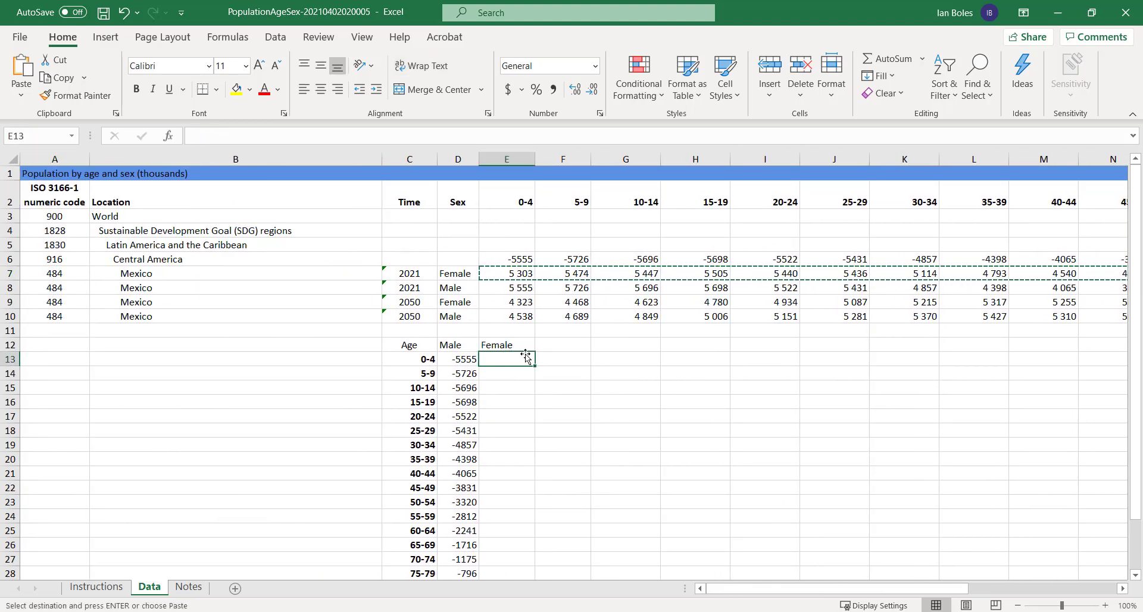
pyautogui.rightClick(526, 357)
pyautogui.click(625, 266)
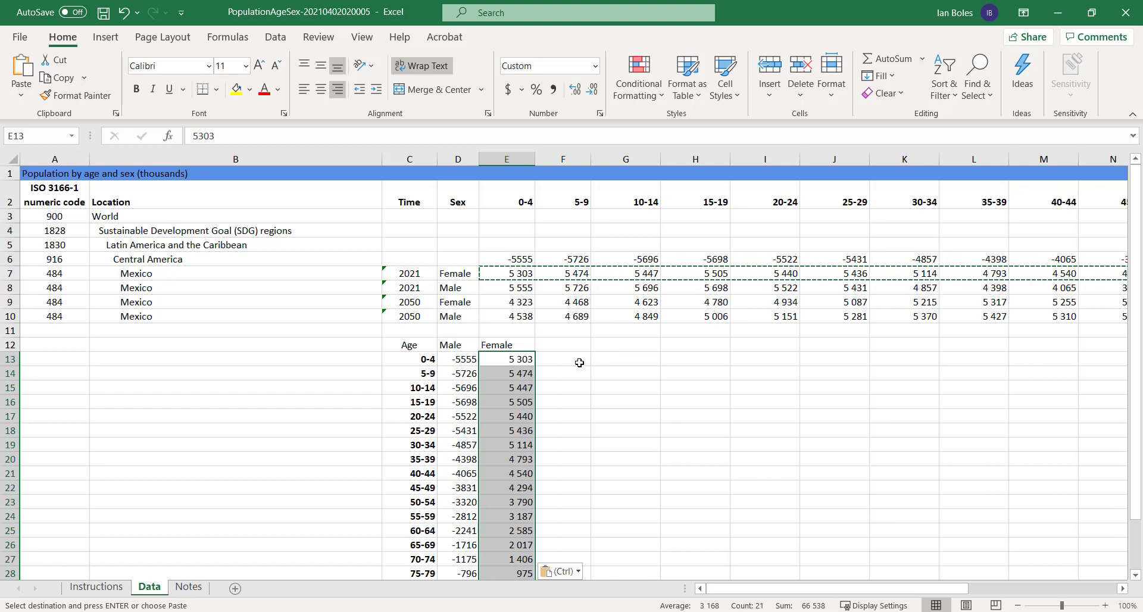
# - Enter the year 2021 in C11 and copy it to D11 and E11, above the table headers
pyautogui.click(424, 334)
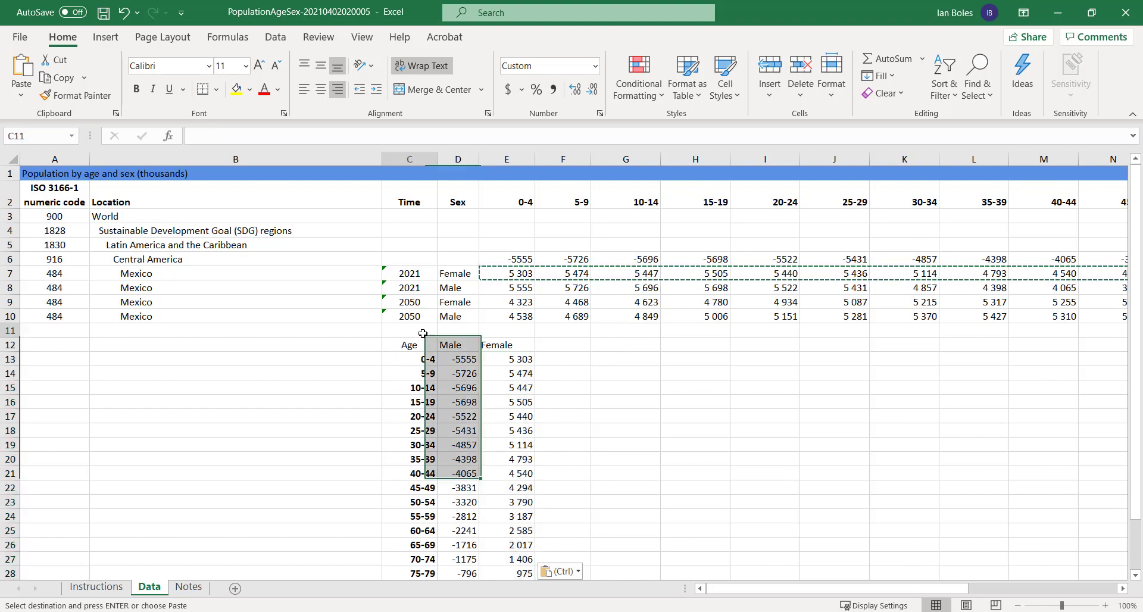
pyautogui.write('2021')
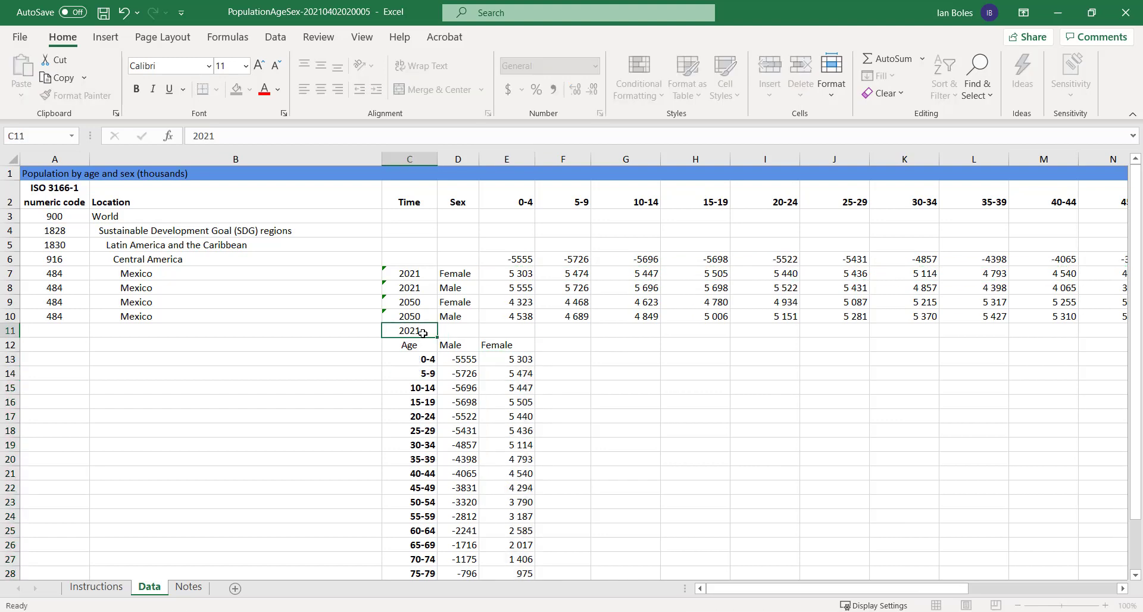
pyautogui.press('Return')
pyautogui.press('Up')
pyautogui.hotkey('ctrl', 'c')
pyautogui.press('Right')
pyautogui.hotkey('ctrl', 'v')
pyautogui.press('Right')
pyautogui.hotkey('ctrl', 'v')
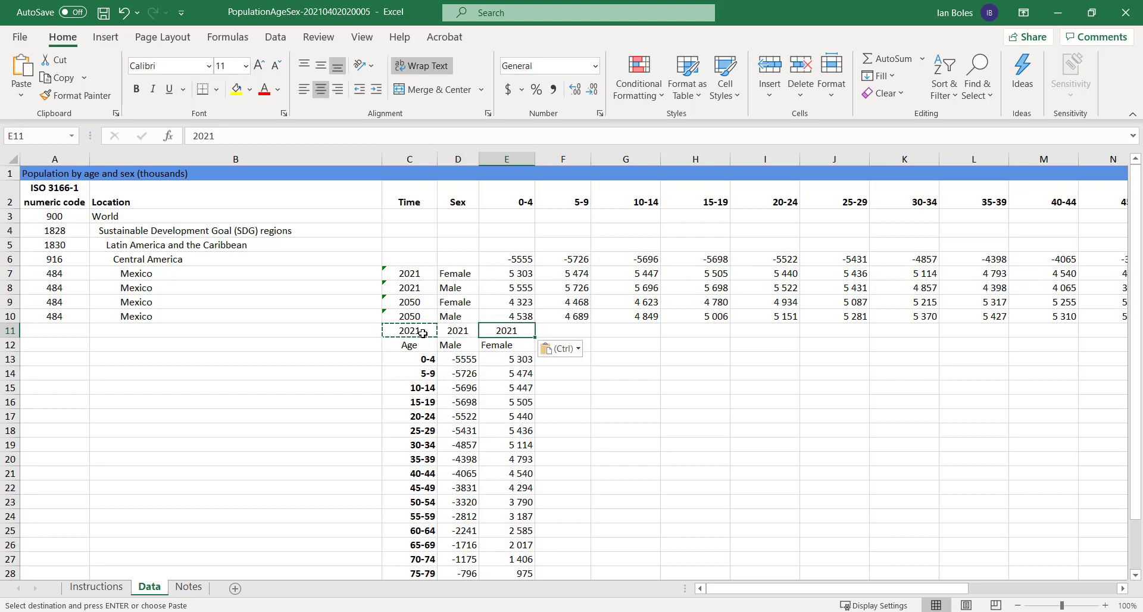
# - Insert a blank row above the 2021 year labels in row 11
pyautogui.click(10, 331)
pyautogui.rightClick(10, 332)
pyautogui.click(59, 468)
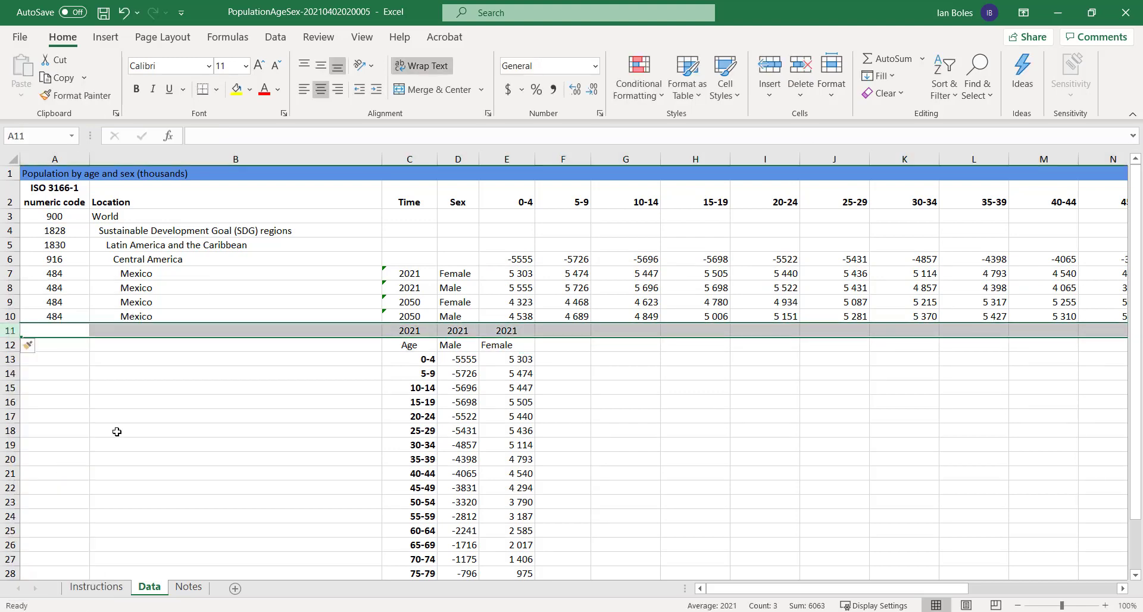
pyautogui.click(679, 415)
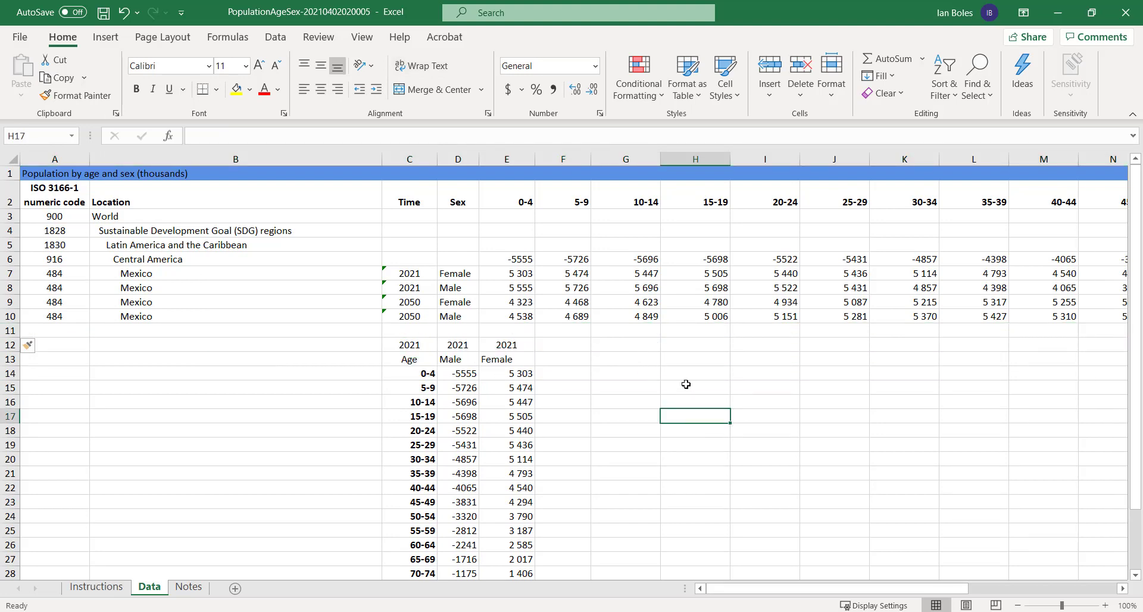
# - Enter the year 2050 in cells G12, H12 and I12 as labels for a second table
pyautogui.click(627, 345)
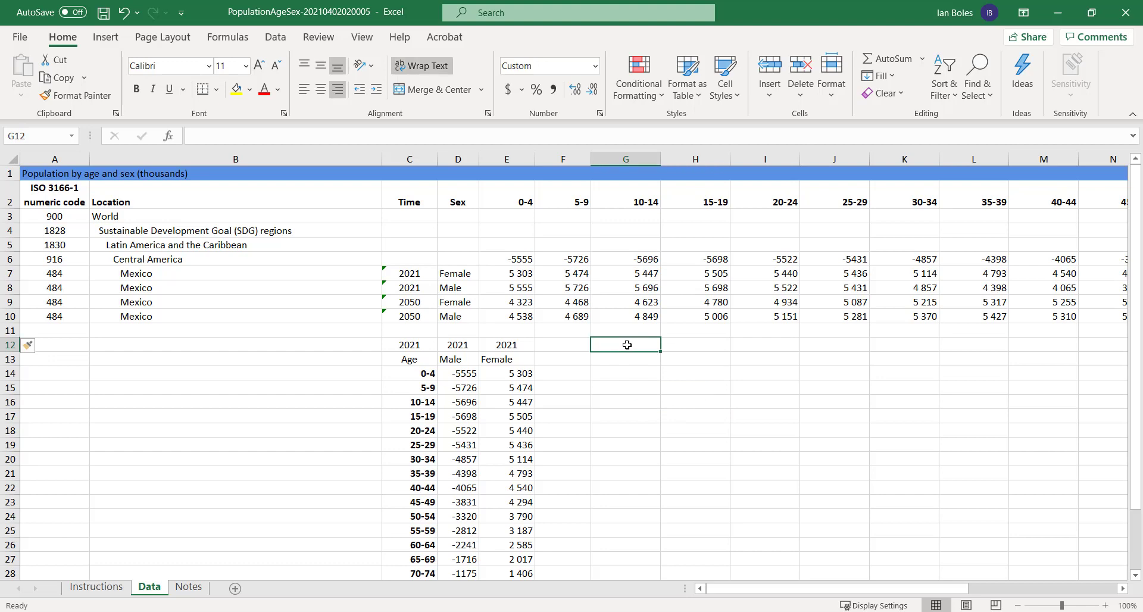
pyautogui.write('2050')
pyautogui.press('Return')
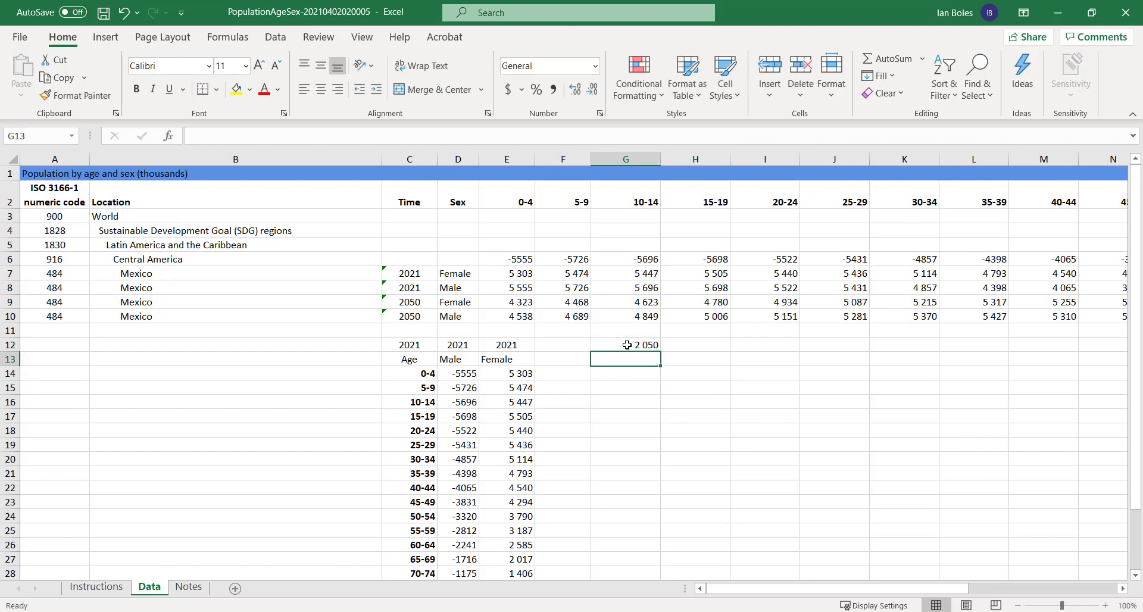
pyautogui.press('Right')
pyautogui.press('Up')
pyautogui.write('2050')
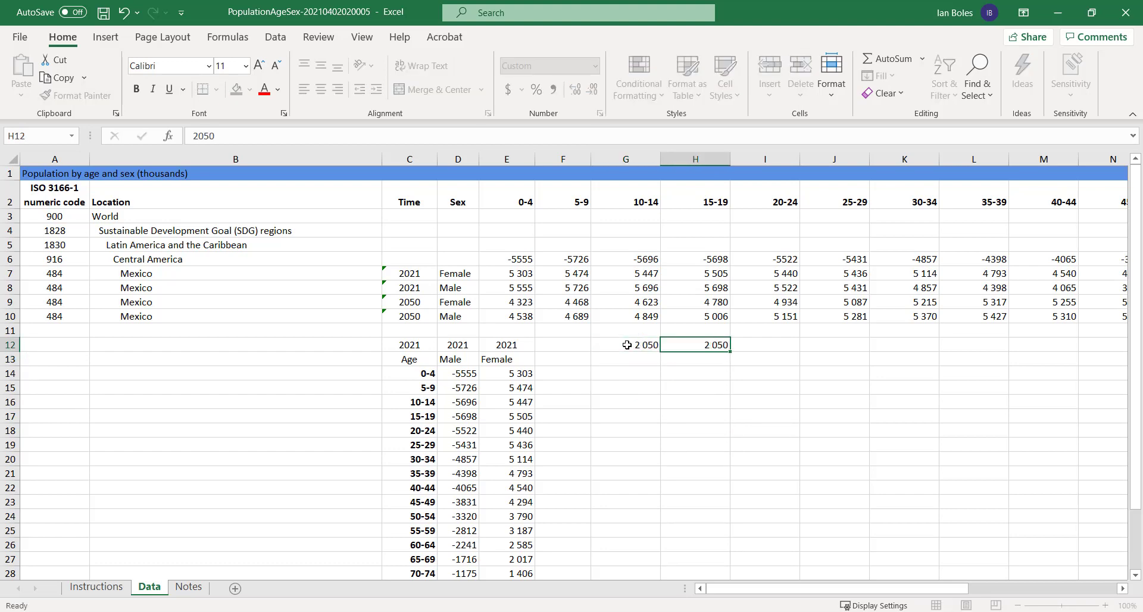
pyautogui.press('Tab')
pyautogui.write('2 050')
pyautogui.press('Return')
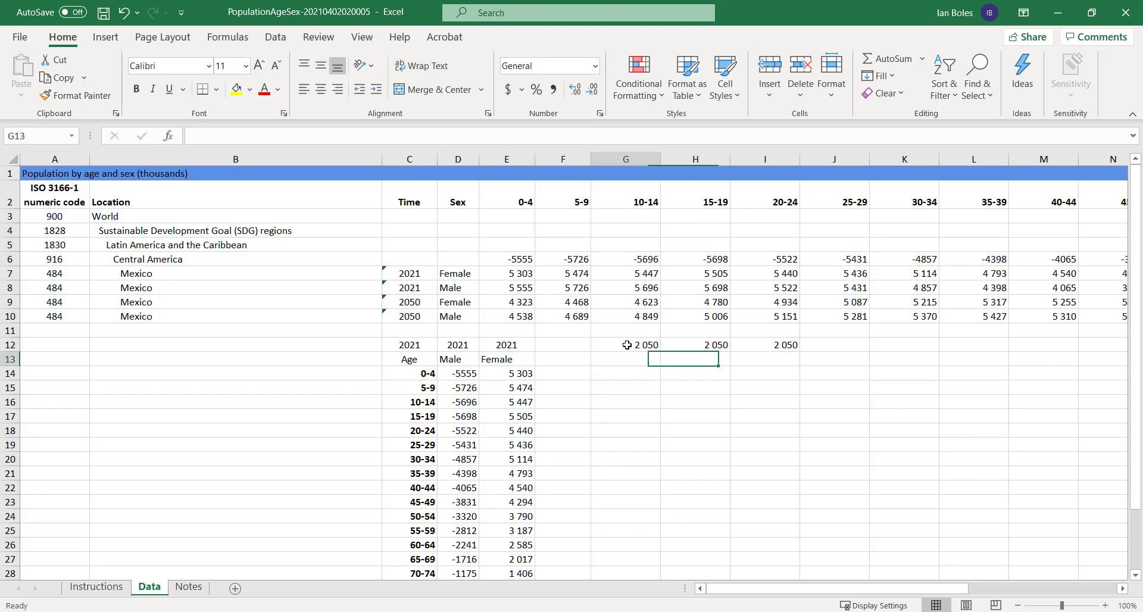
# - Enter the headers Age, Male and Female in G13 to I13, under the 2050 labels
pyautogui.press('Left')
pyautogui.write('Ag')
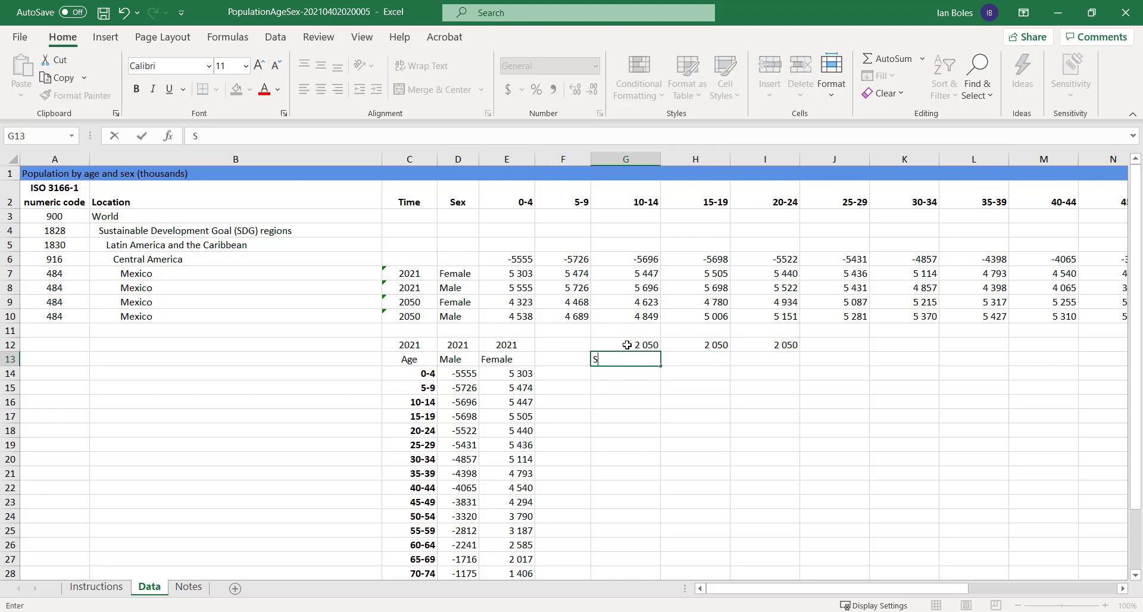
pyautogui.write('e')
pyautogui.press('Tab')
pyautogui.write('Male')
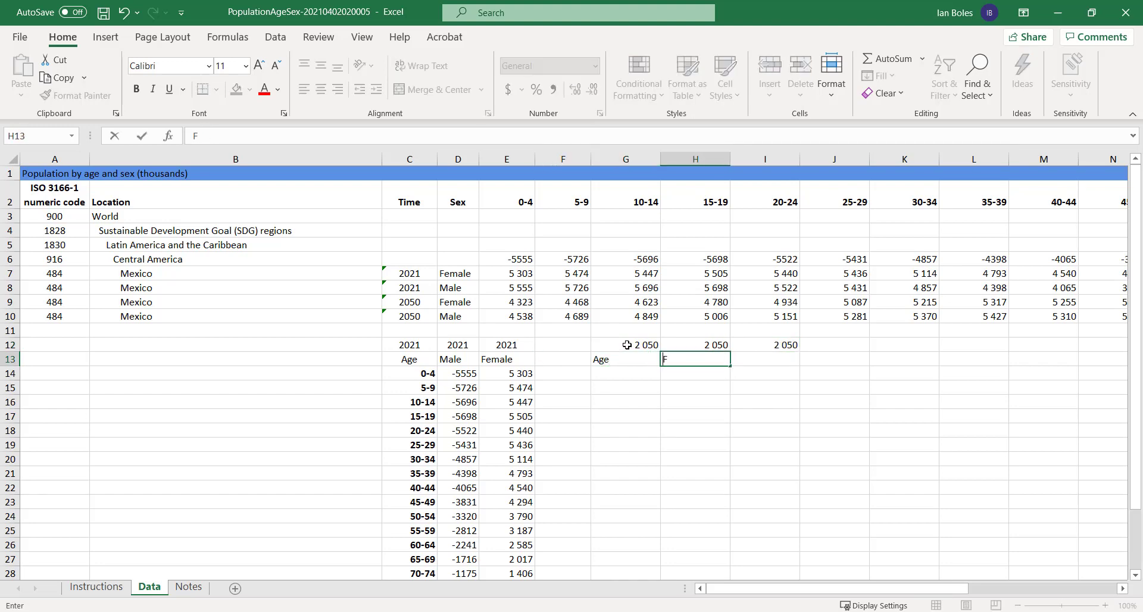
pyautogui.press('Tab')
pyautogui.write('Female')
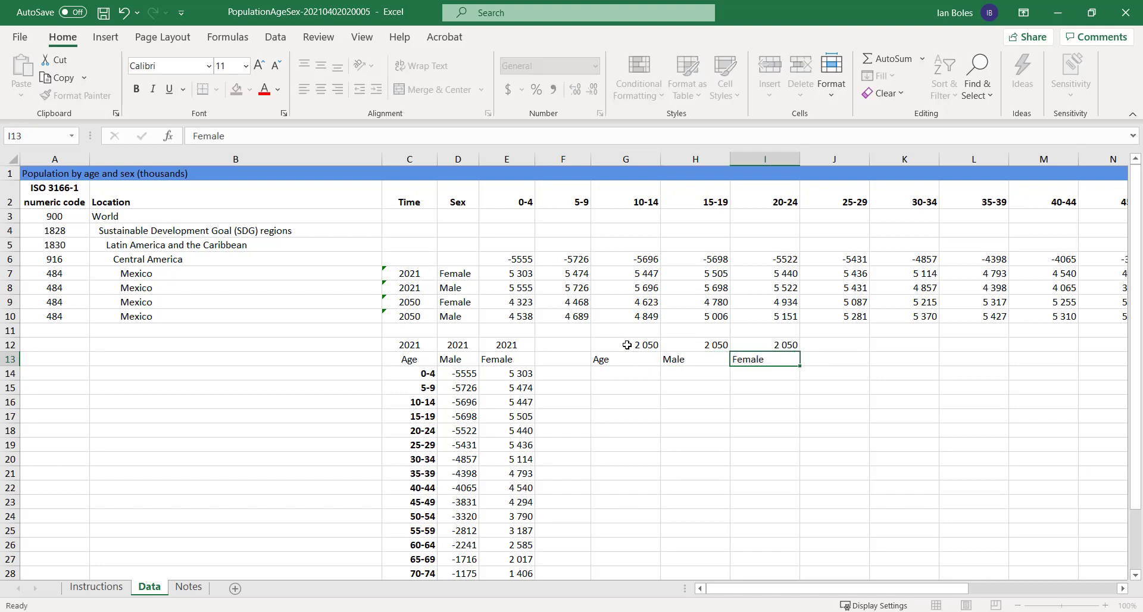
pyautogui.press('Return')
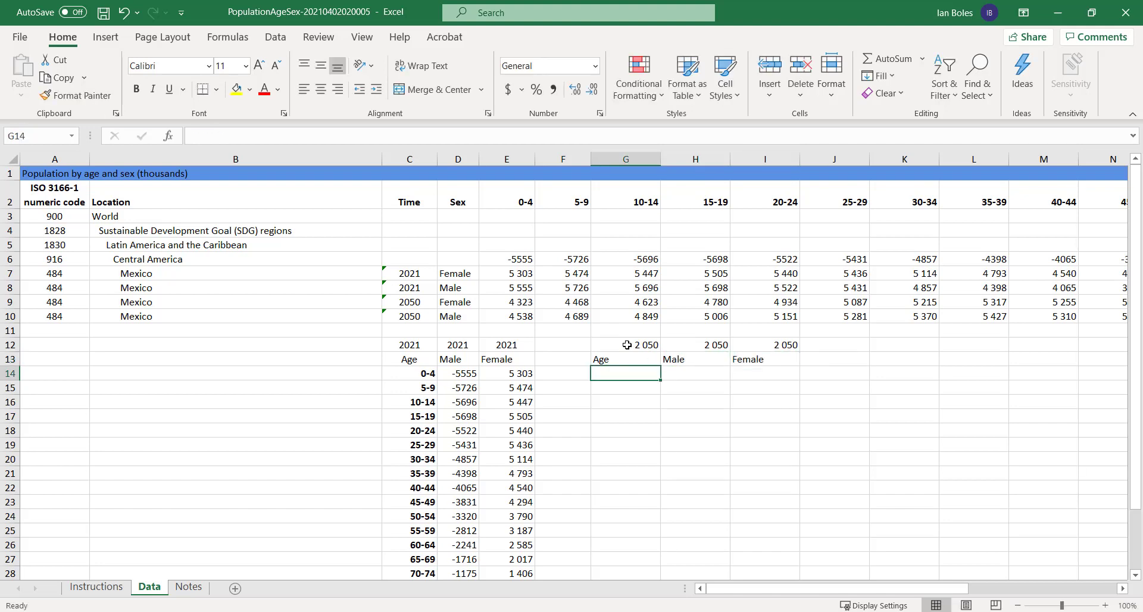
# - Copy the age groups in C14:C34 into the 2050 table's Age column, starting at G14
pyautogui.click(402, 373)
pyautogui.hotkey('ctrl', 'shift', 'Down')
pyautogui.hotkey('ctrl', 'c')
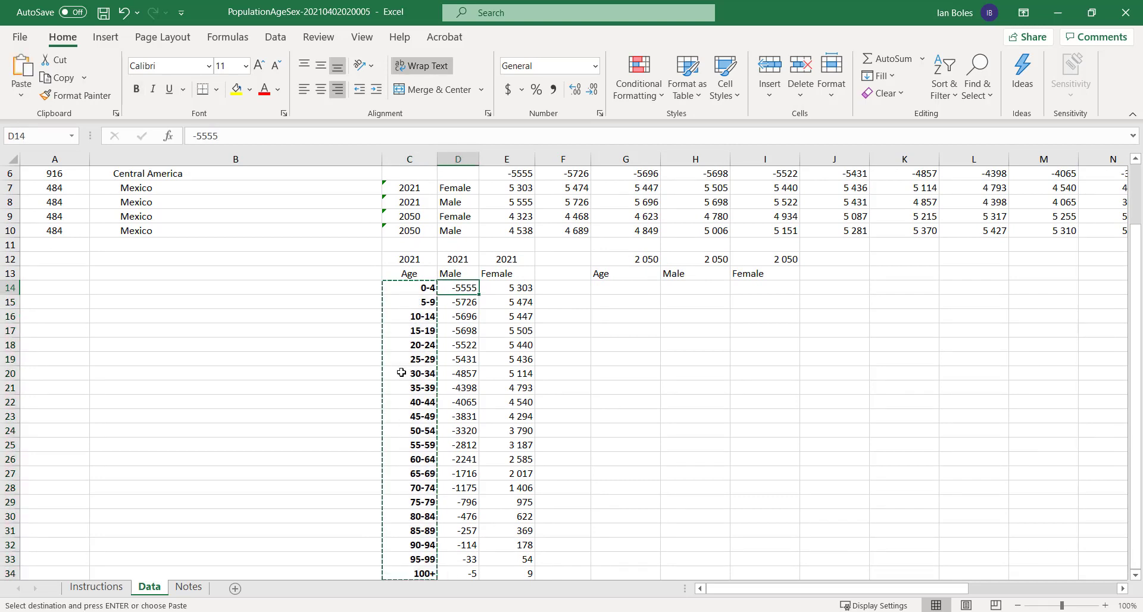
pyautogui.press('Right')
pyautogui.press('Right')
pyautogui.press('Right')
pyautogui.press('Right')
pyautogui.hotkey('ctrl', 'v')
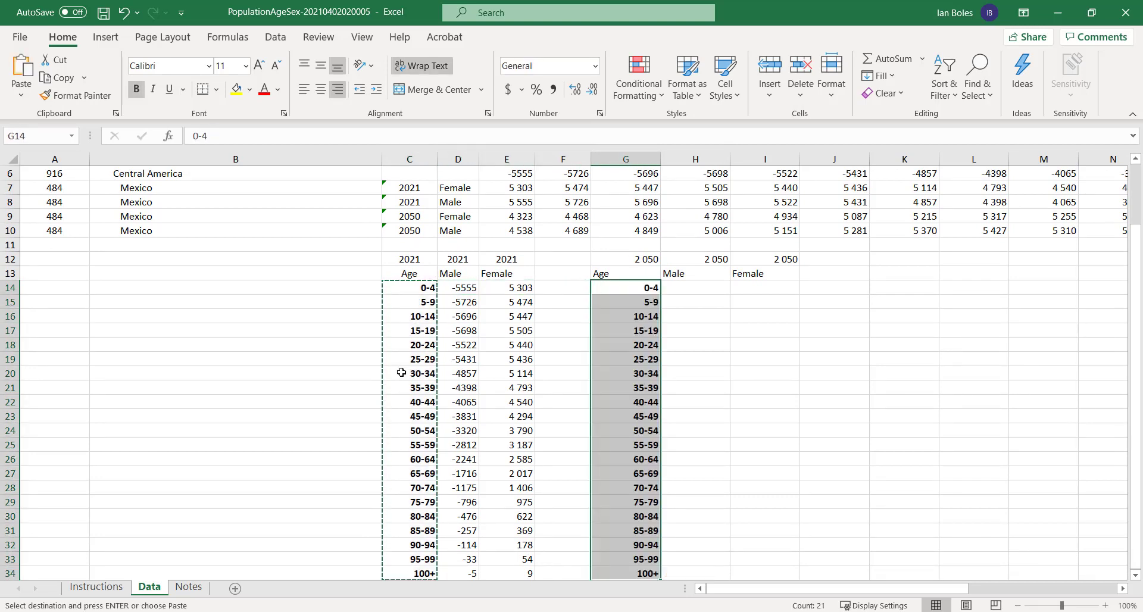
# - Enter the formula =E10*-1 in E5 to negate the 2050 male value for ages 0-4
pyautogui.scroll(2, 402, 374)
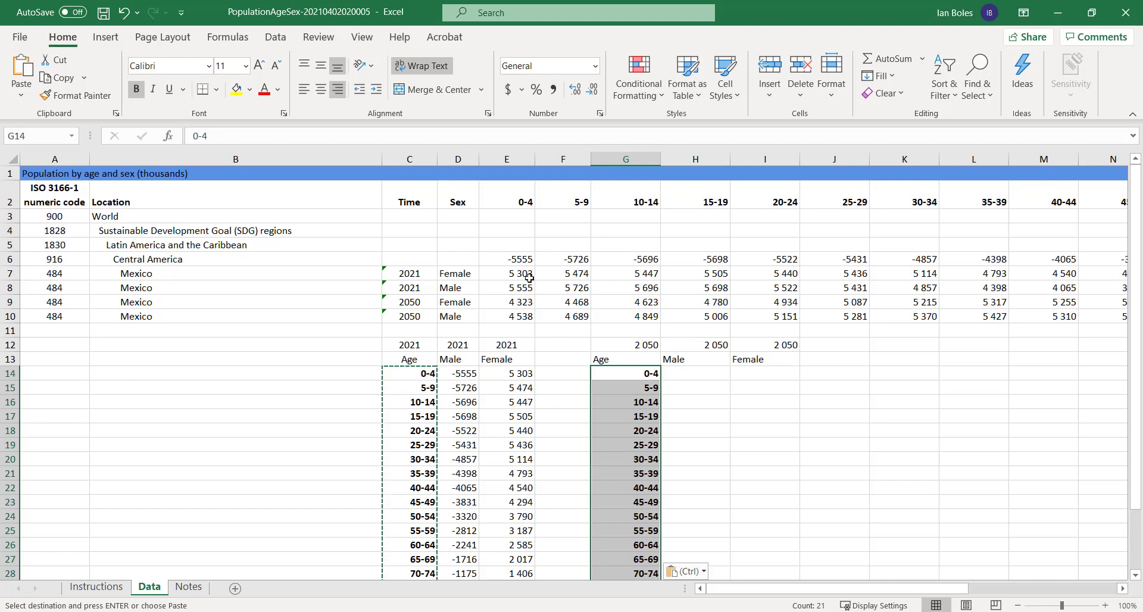
pyautogui.click(520, 246)
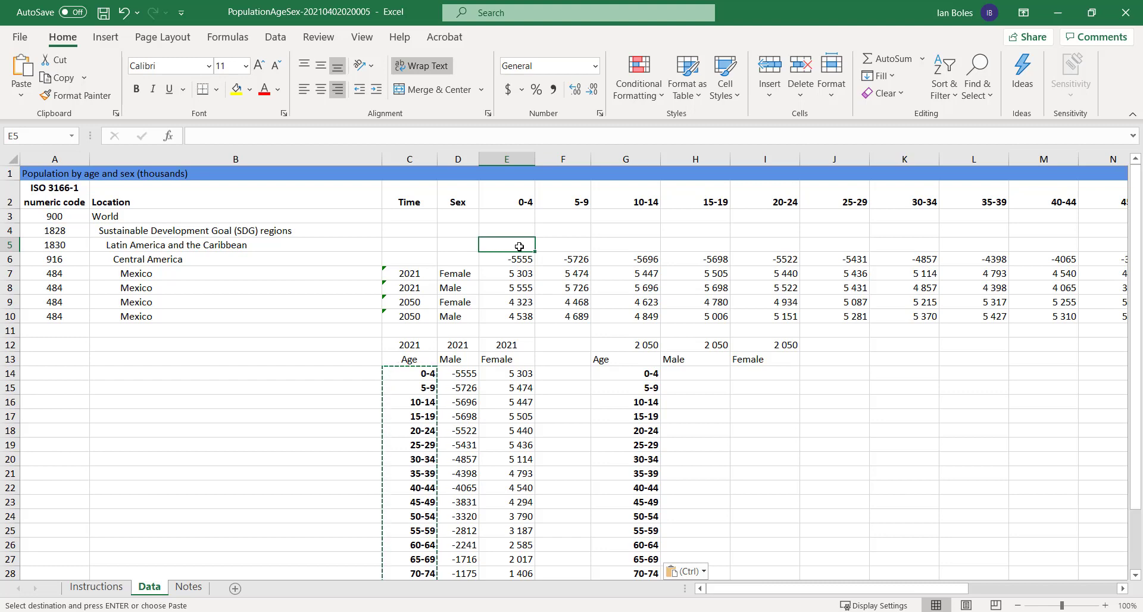
pyautogui.write('=')
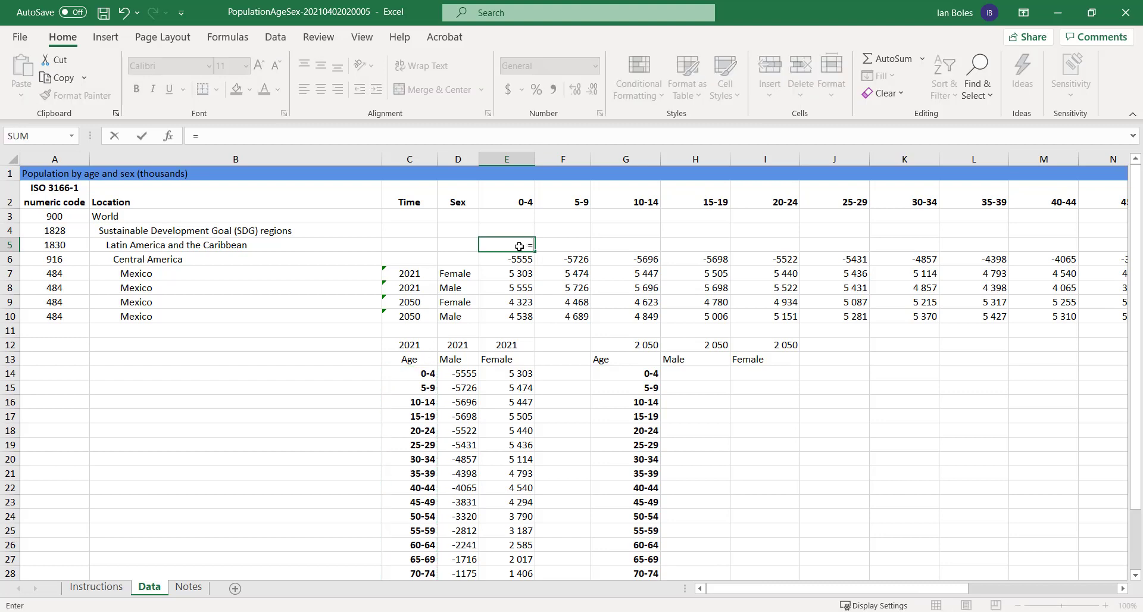
pyautogui.click(525, 314)
pyautogui.write('*')
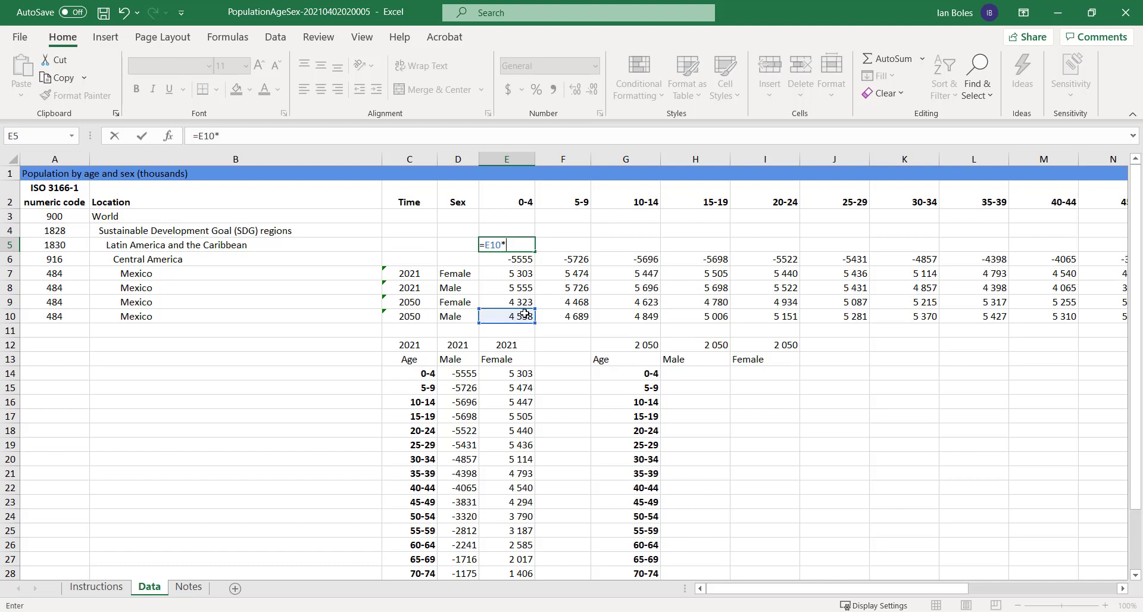
pyautogui.hotkey('ctrl', 'Return')
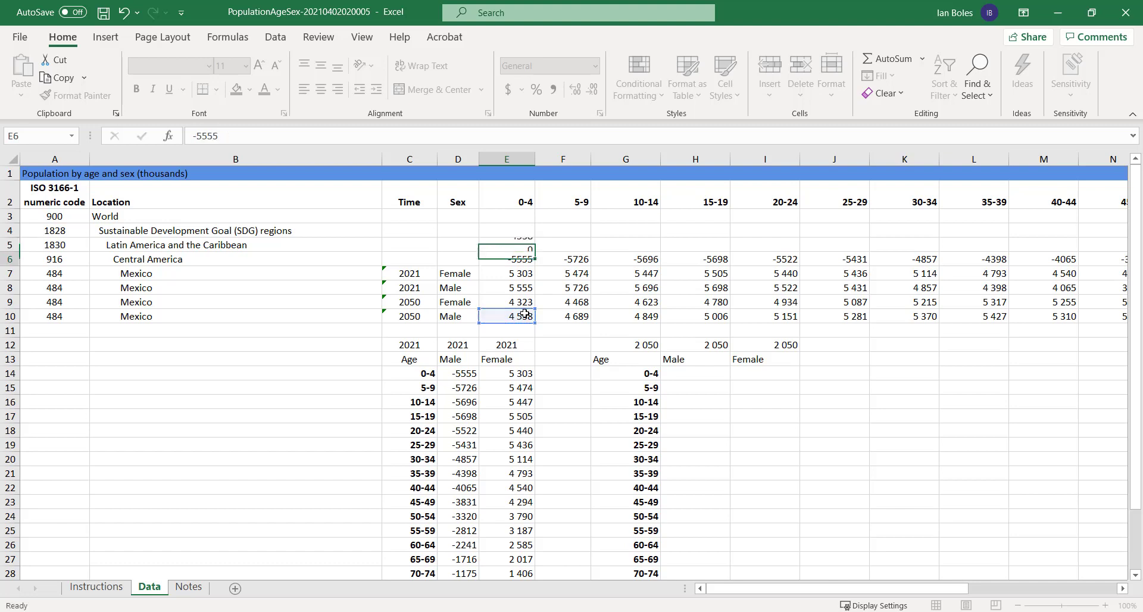
# - Copy the negating formula from E5 across row 5 through Y5, covering all age groups
pyautogui.hotkey('ctrl', 'c')
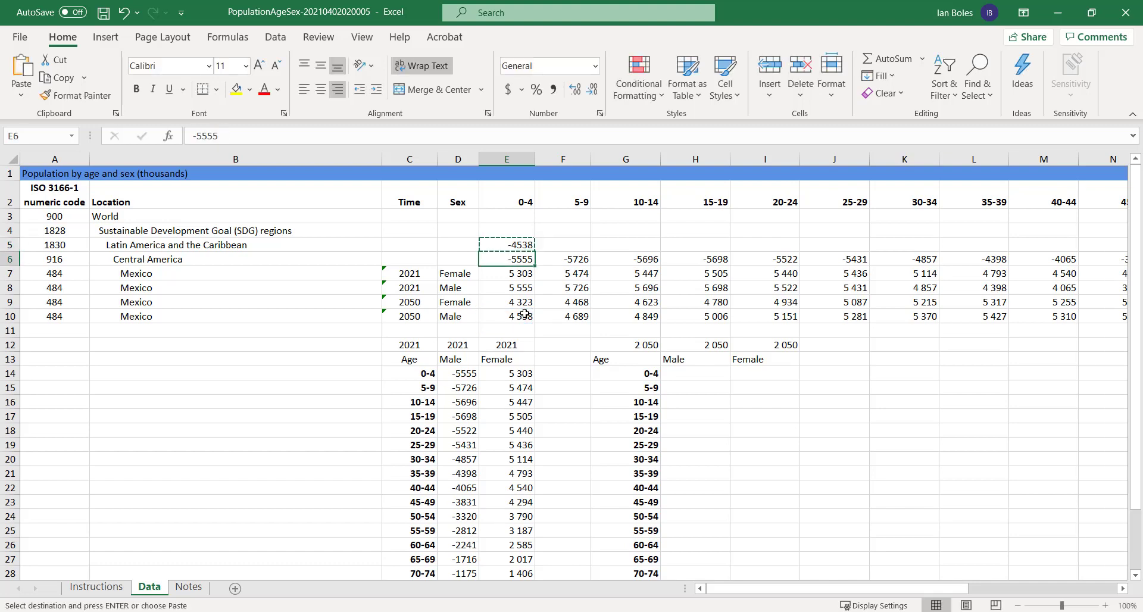
pyautogui.hotkey('shift', 'Right')
pyautogui.hotkey('shift', 'Right')
pyautogui.hotkey('shift', 'Right')
pyautogui.hotkey('shift', 'Right')
pyautogui.hotkey('shift', 'Right')
pyautogui.hotkey('shift', 'Right')
pyautogui.hotkey('shift', 'Right')
pyautogui.hotkey('shift', 'Right')
pyautogui.hotkey('shift', 'Right')
pyautogui.hotkey('shift', 'Right')
pyautogui.hotkey('shift', 'Right')
pyautogui.hotkey('shift', 'Right')
pyautogui.hotkey('shift', 'Right')
pyautogui.hotkey('shift', 'Right')
pyautogui.hotkey('shift', 'Right')
pyautogui.hotkey('shift', 'Right')
pyautogui.hotkey('shift', 'Right')
pyautogui.hotkey('shift', 'Right')
pyautogui.hotkey('shift', 'Right')
pyautogui.hotkey('shift', 'Right')
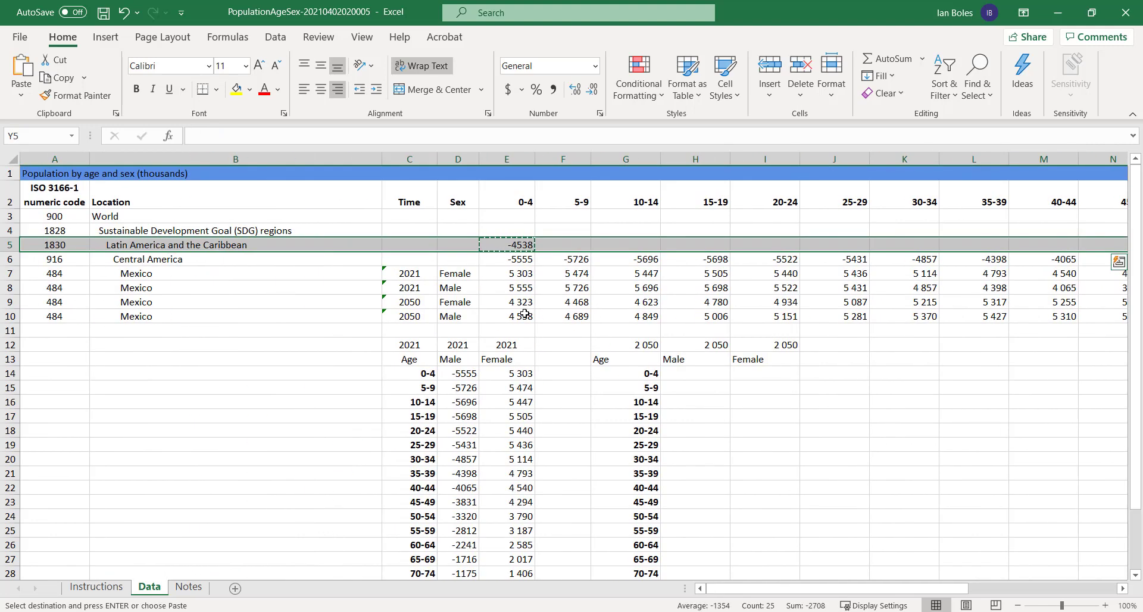
pyautogui.hotkey('shift', 'Right')
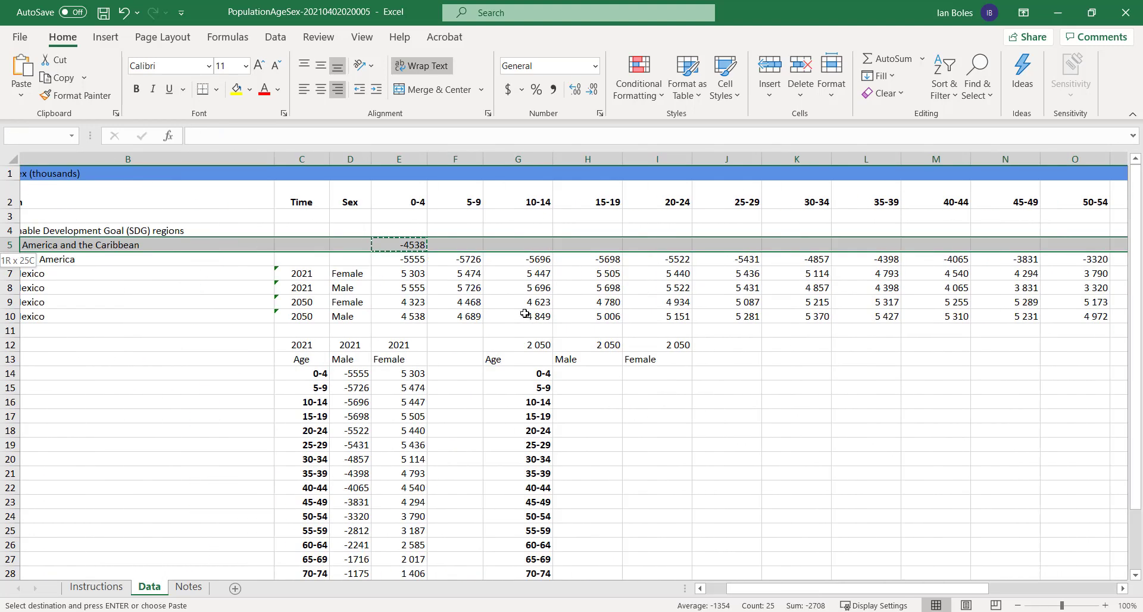
pyautogui.hotkey('shift', 'Right')
pyautogui.hotkey('shift', 'Right')
pyautogui.hotkey('shift', 'Right')
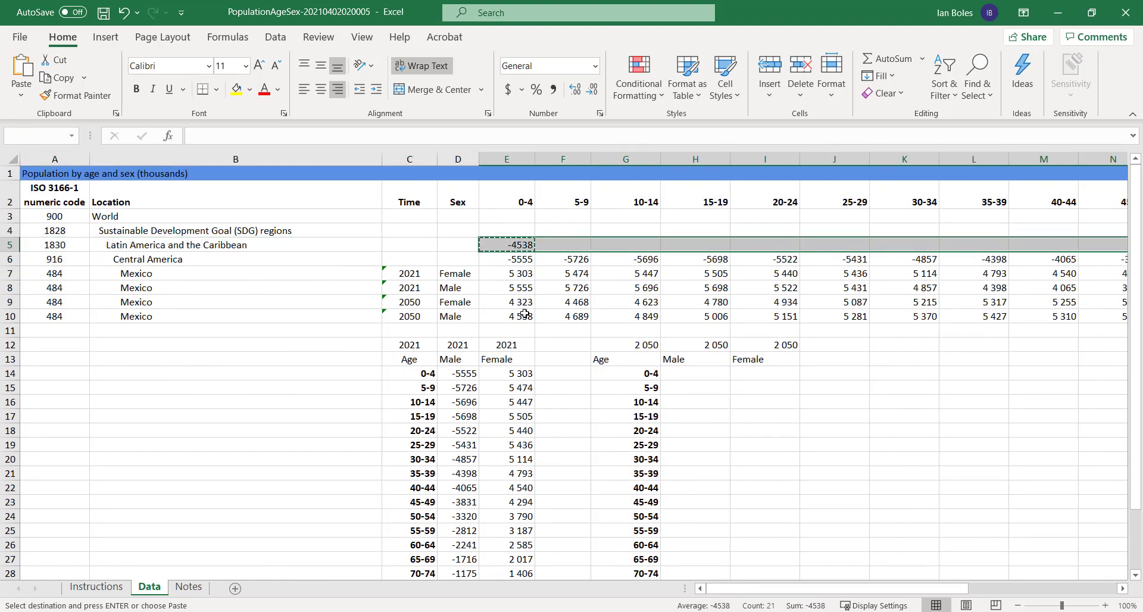
pyautogui.hotkey('ctrl', 'v')
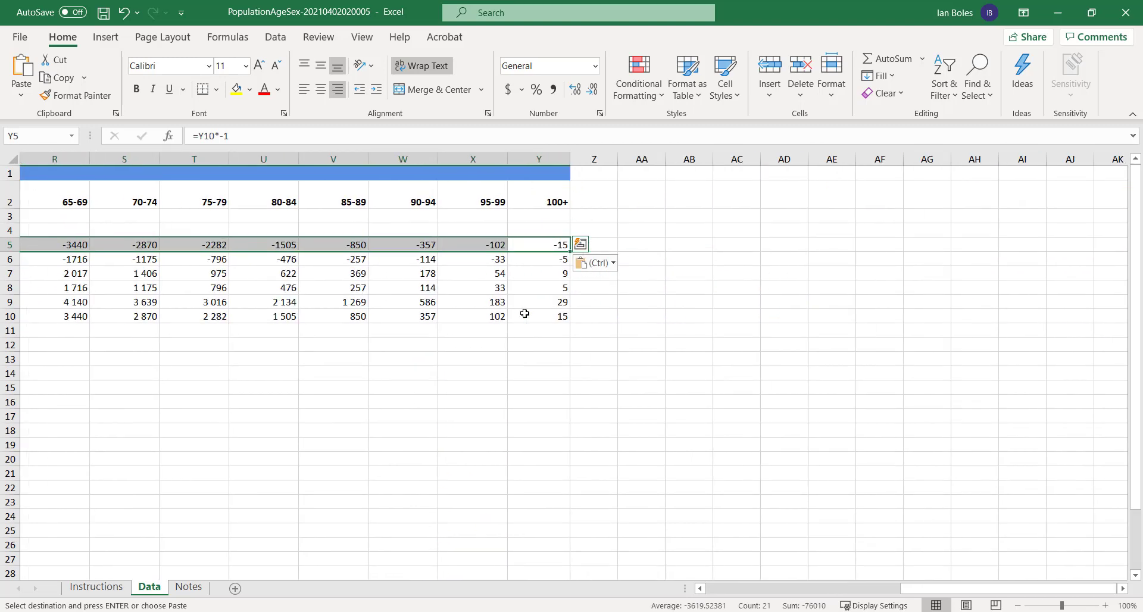
# - Replace the formulas in E5:Y5 with their plain values
pyautogui.hotkey('ctrl', 'c')
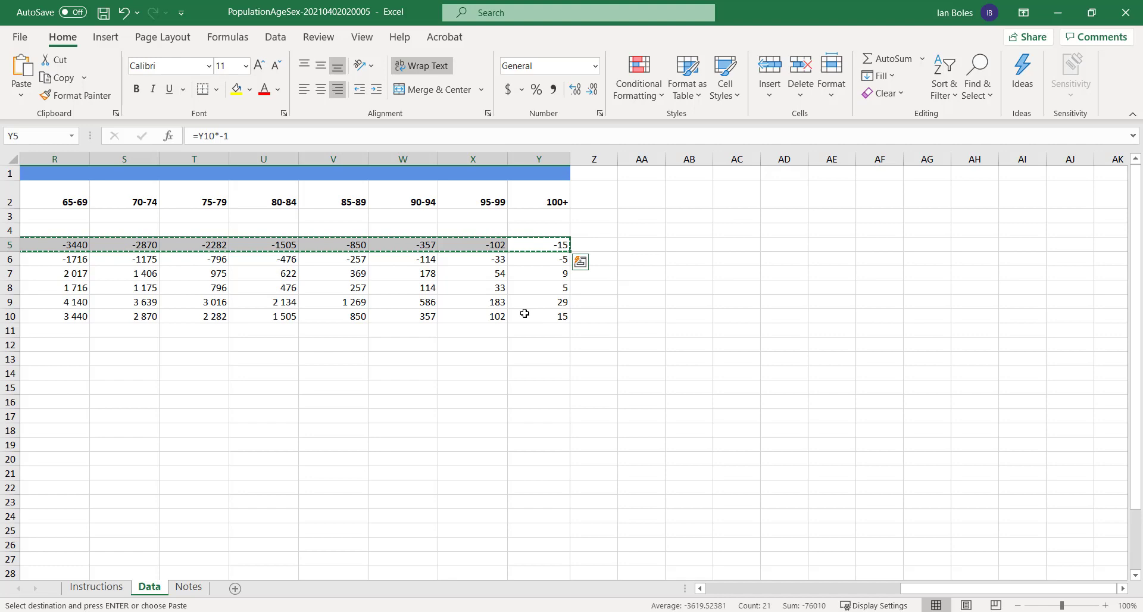
pyautogui.click(526, 387)
pyautogui.hotkey('ctrl', 'Left')
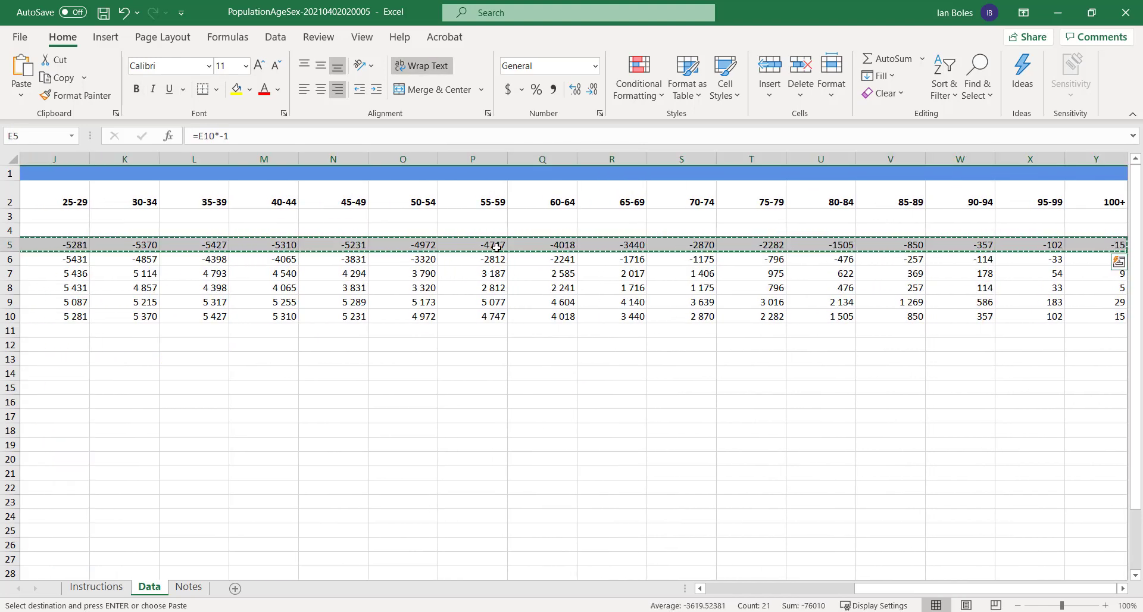
pyautogui.rightClick(497, 247)
pyautogui.click(556, 263)
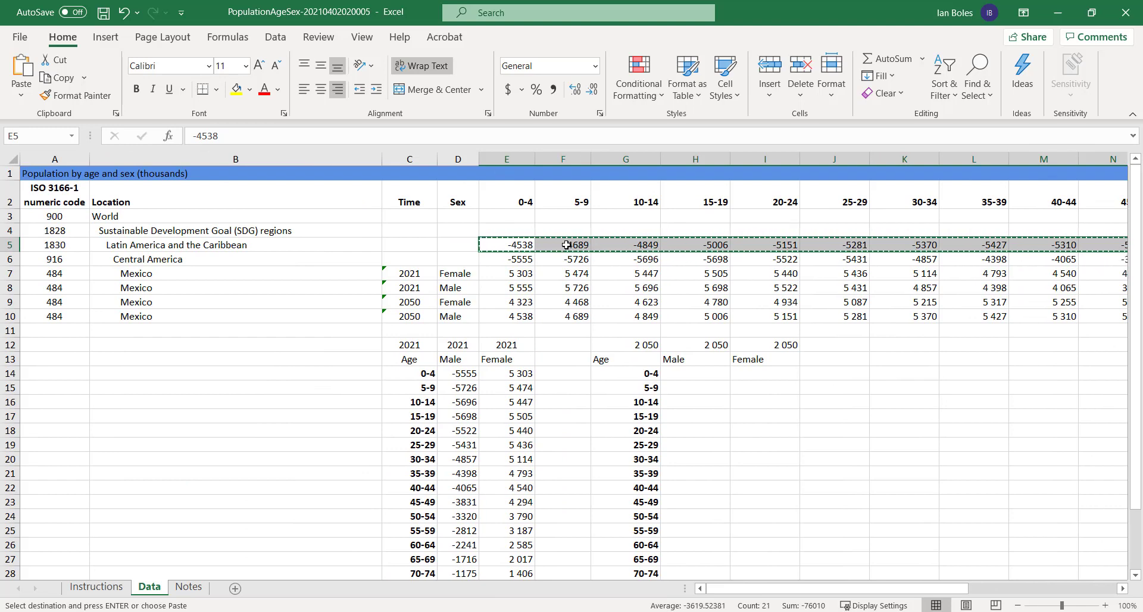
# - Paste the copied negative male values from row 5, transposed, into the 2050 table's Male column starting at H14
pyautogui.click(686, 371)
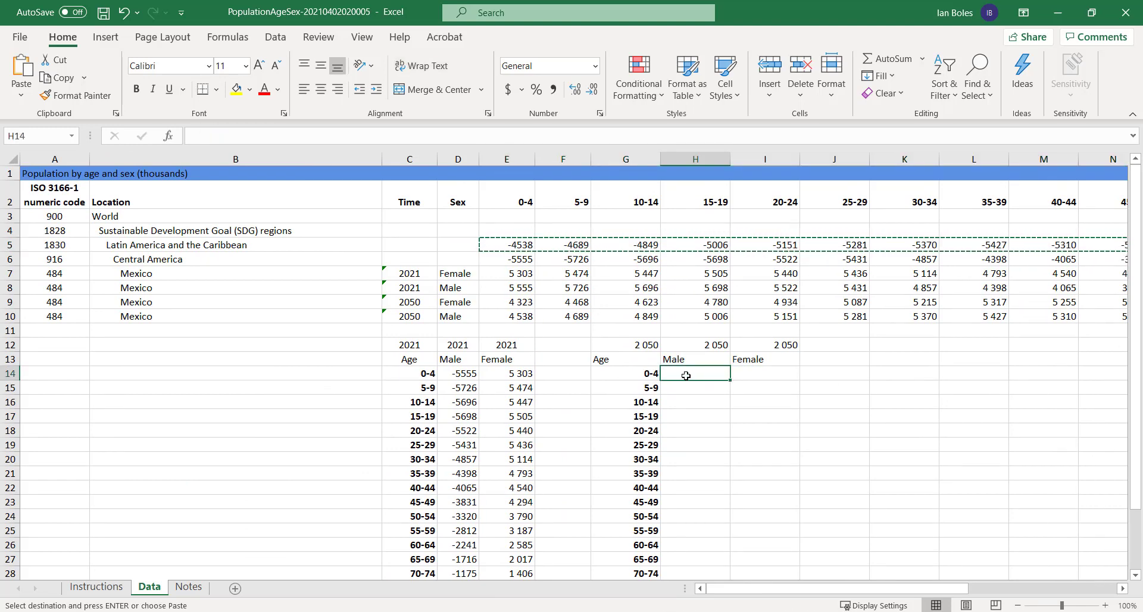
pyautogui.rightClick(691, 373)
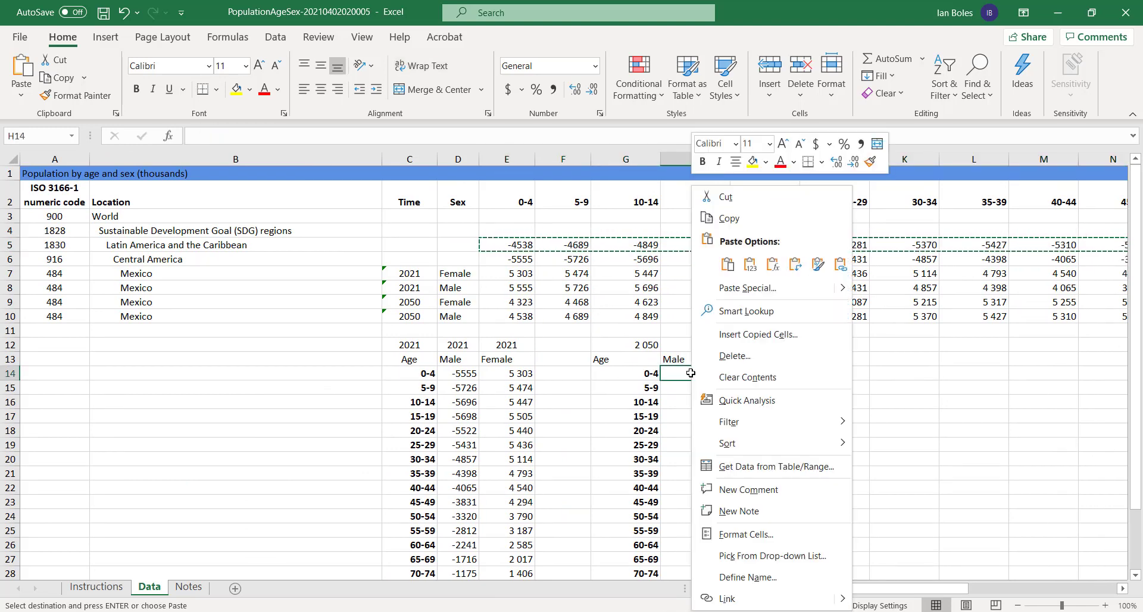
pyautogui.click(798, 269)
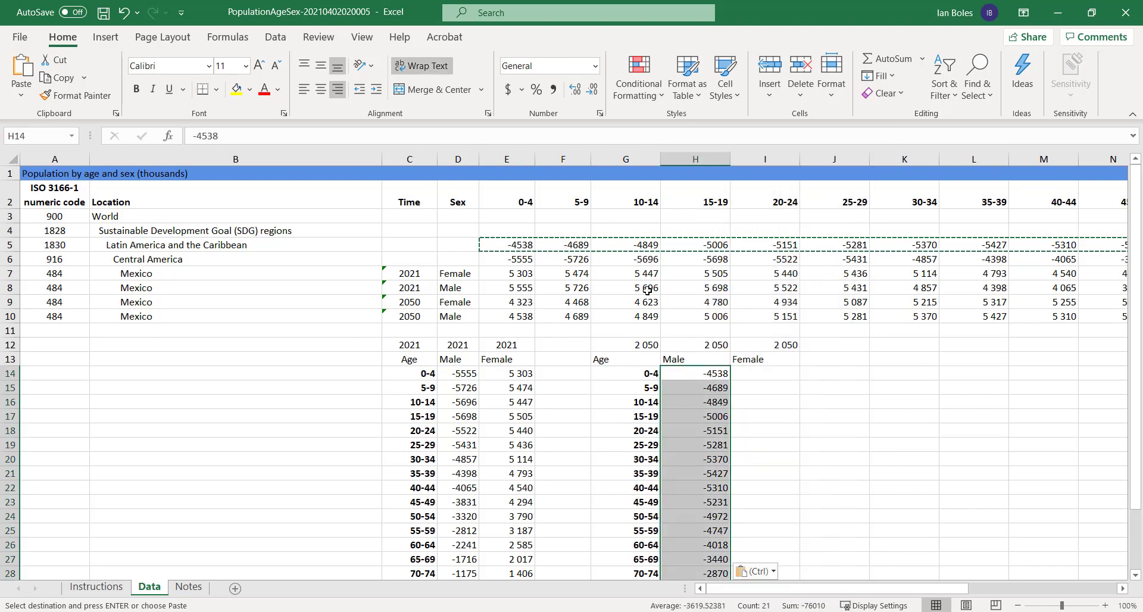
# - Copy the 2050 female values in E9:Y9 and paste them transposed into the 2050 table's Female column starting at I14
pyautogui.click(507, 302)
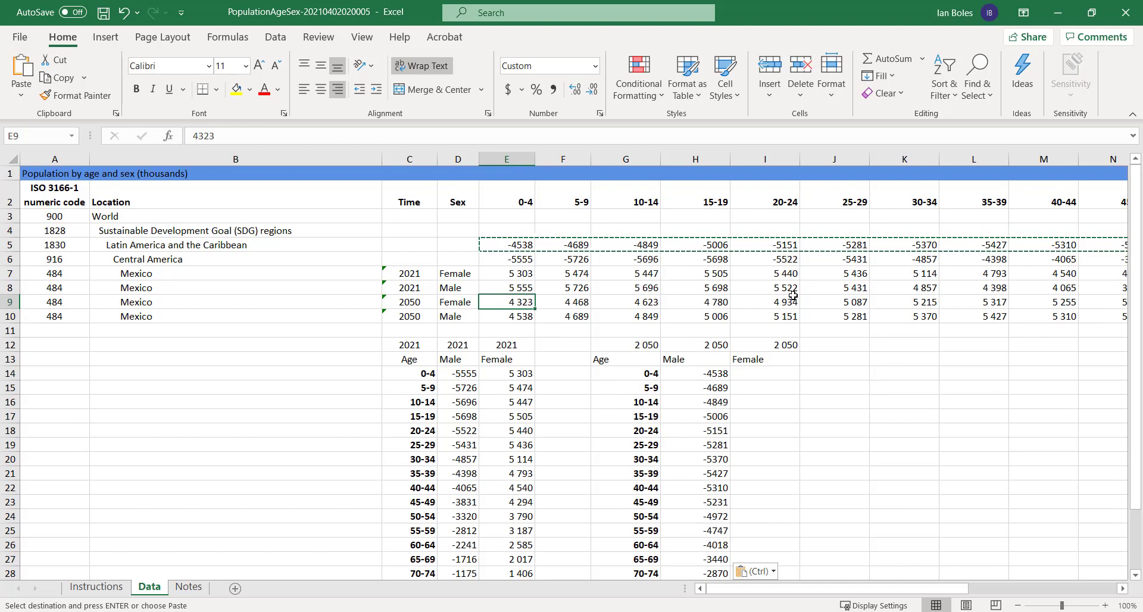
pyautogui.hotkey('ctrl', 'shift', 'Right')
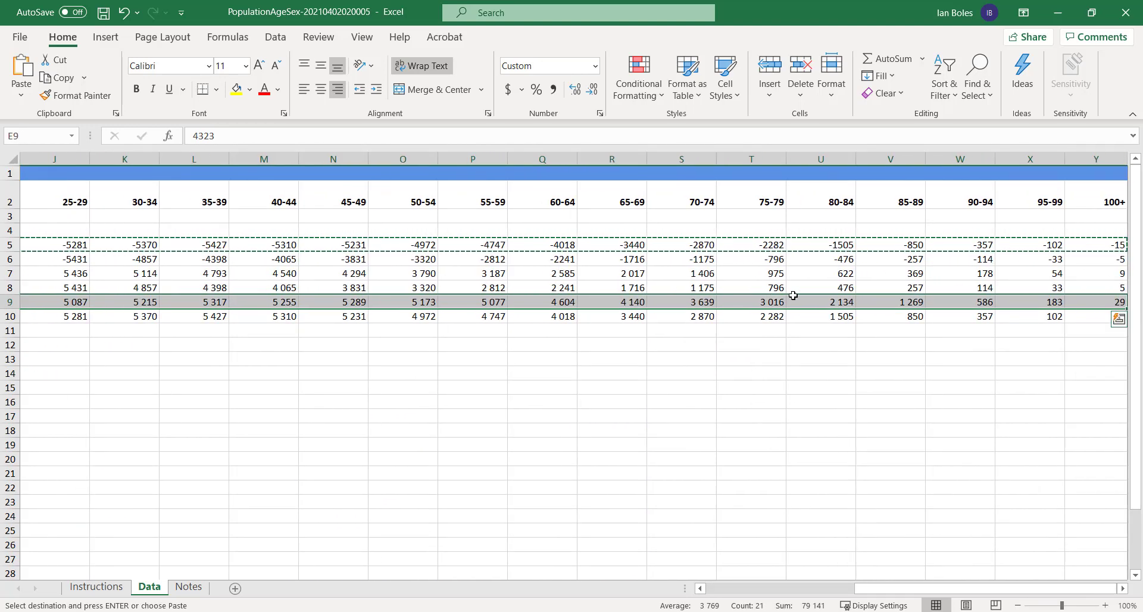
pyautogui.hotkey('ctrl', 'c')
pyautogui.press('Down')
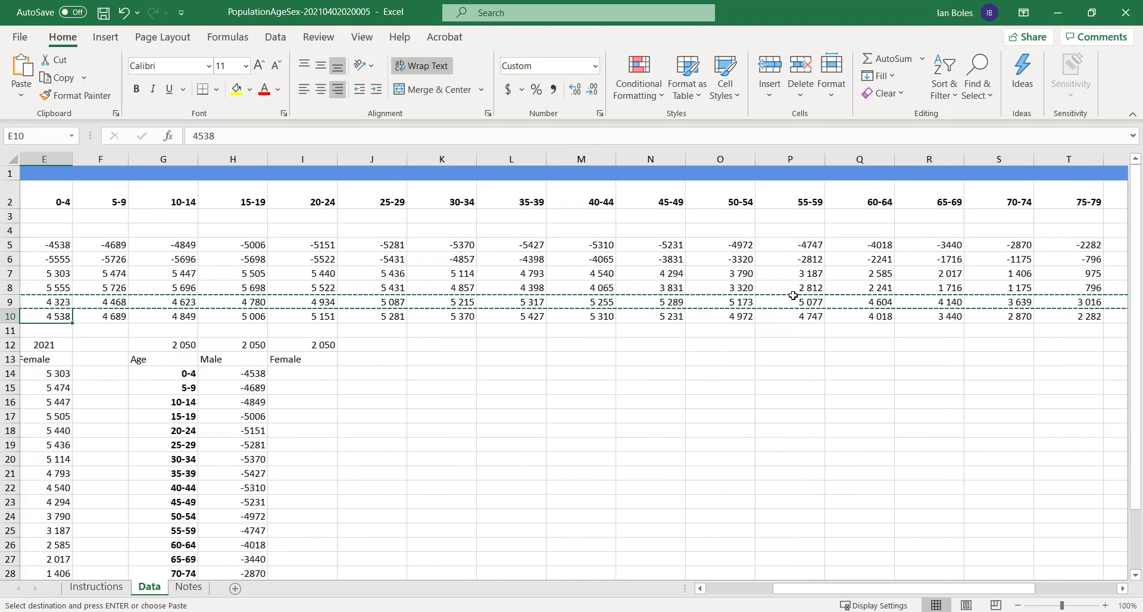
pyautogui.press('Down')
pyautogui.press('Down')
pyautogui.press('Down')
pyautogui.press('Down')
pyautogui.press('Right')
pyautogui.press('Right')
pyautogui.press('Right')
pyautogui.press('Right')
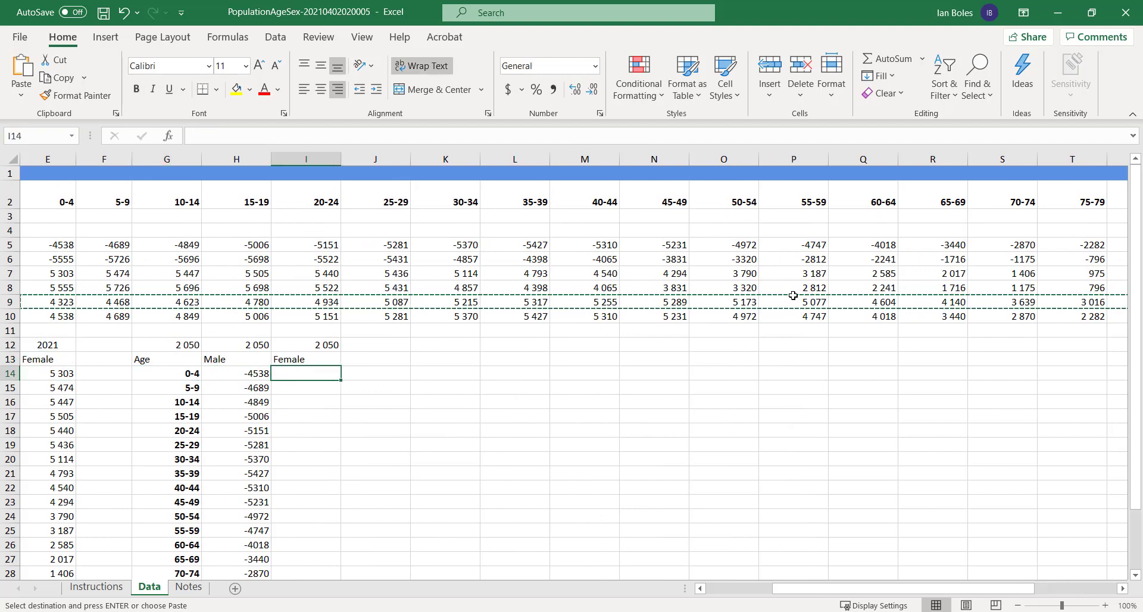
pyautogui.rightClick(300, 374)
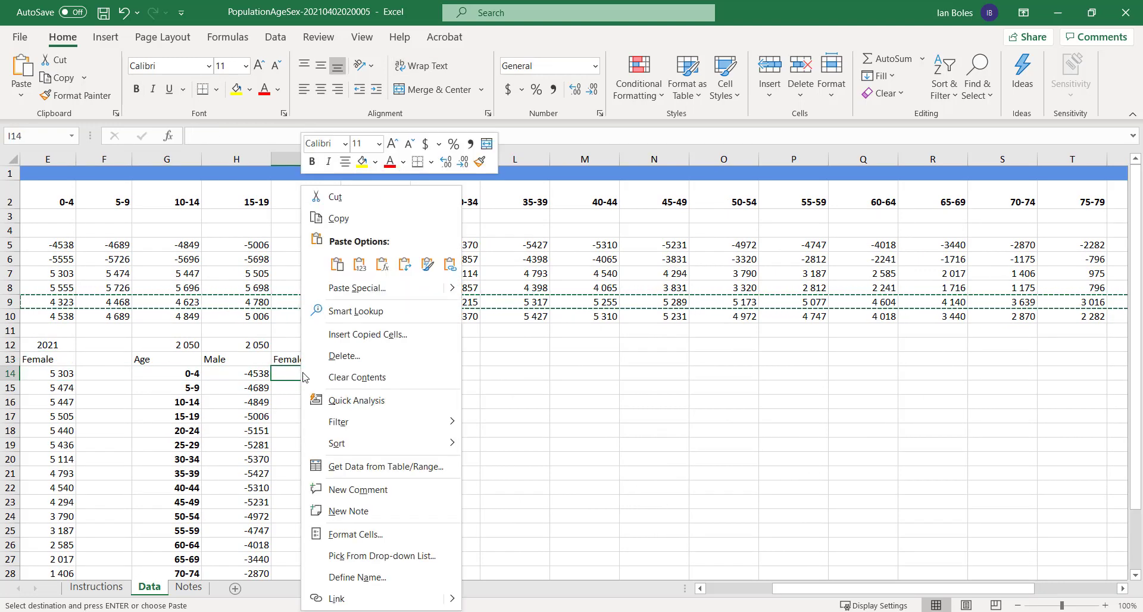
pyautogui.click(404, 266)
pyautogui.click(446, 387)
pyautogui.moveTo(304, 416); pyautogui.dragTo(291, 407)
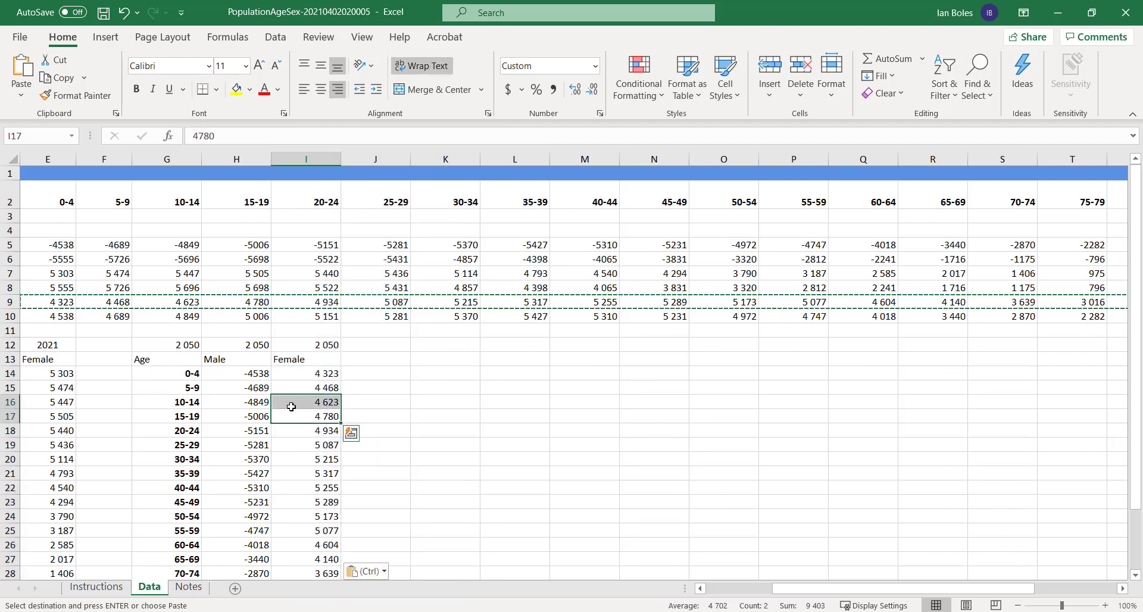
# - Auto-fit the widths of columns G, H and I to their contents in the 2050 table
pyautogui.press('Left')
pyautogui.press('Left')
pyautogui.press('Left')
pyautogui.press('Left')
pyautogui.press('Left')
pyautogui.press('Left')
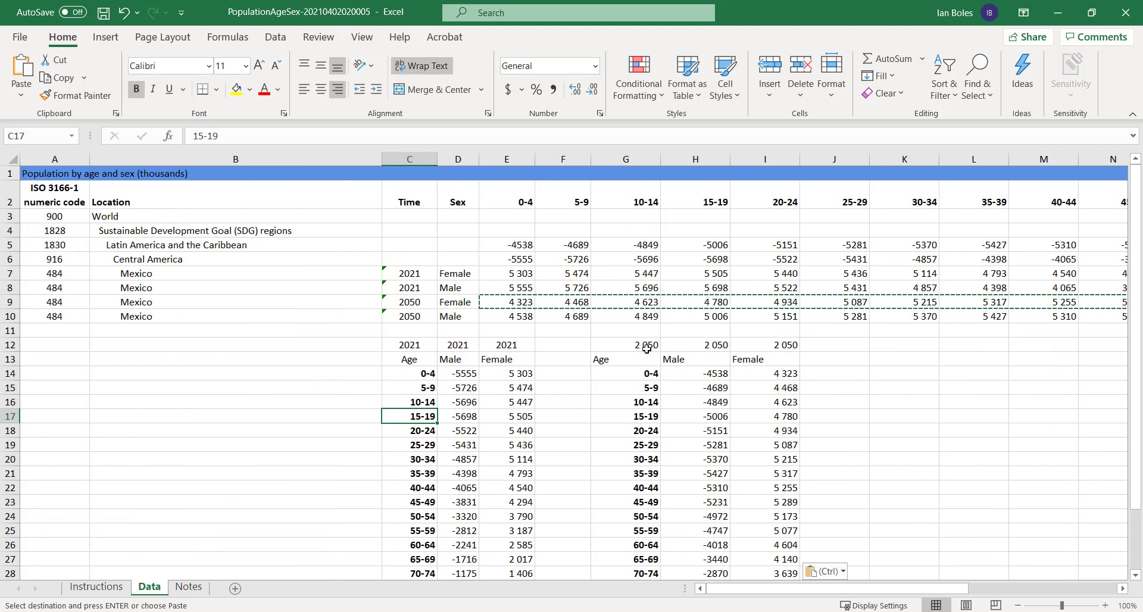
pyautogui.doubleClick(660, 159)
pyautogui.doubleClick(695, 159)
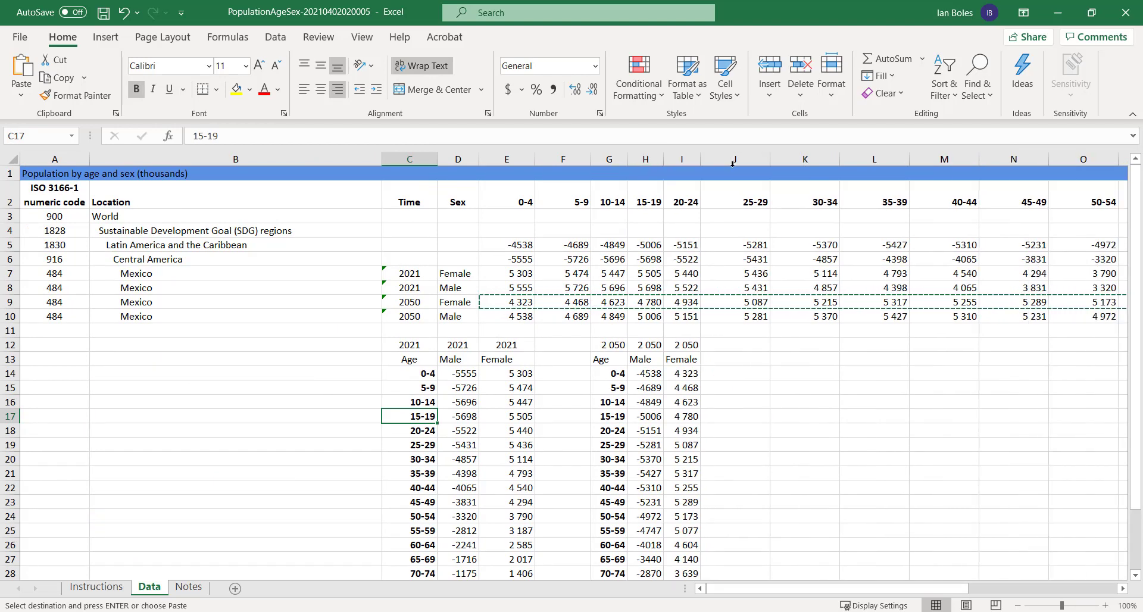